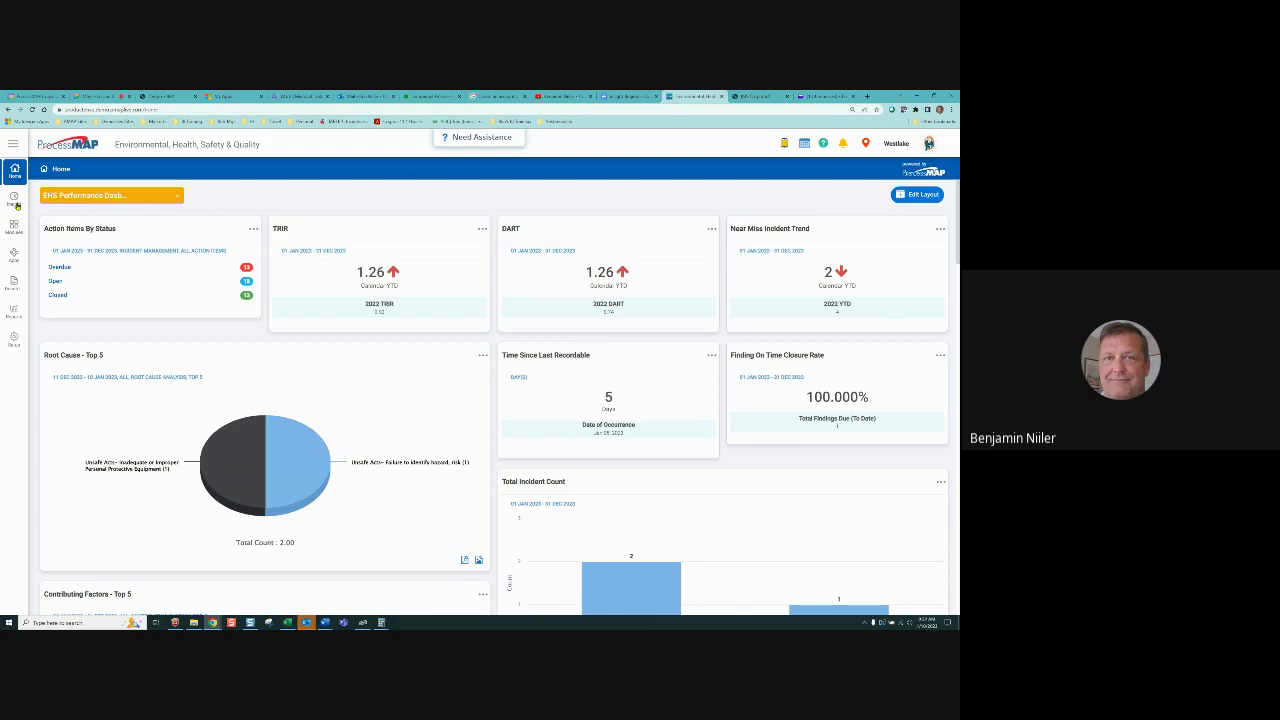
Switch to the Insights analytics site, go to its home page and enlarge the browser page zoom.
click(752, 96)
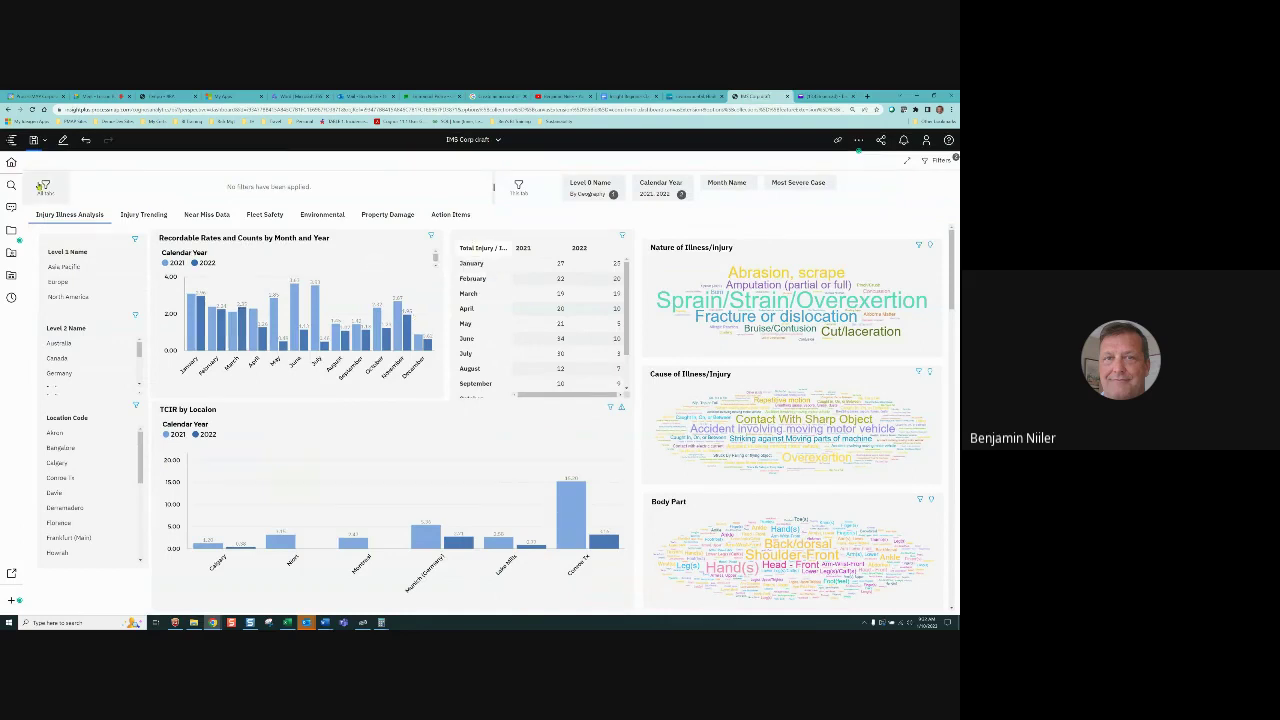
click(11, 164)
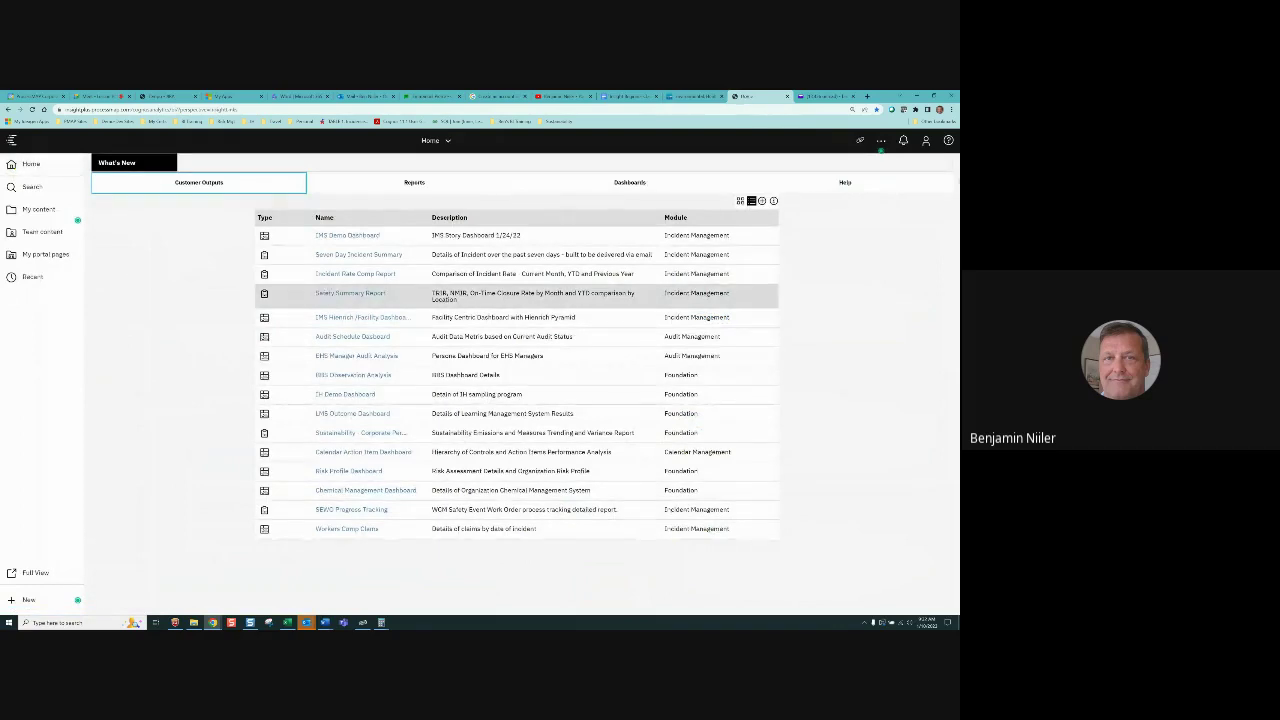
click(953, 109)
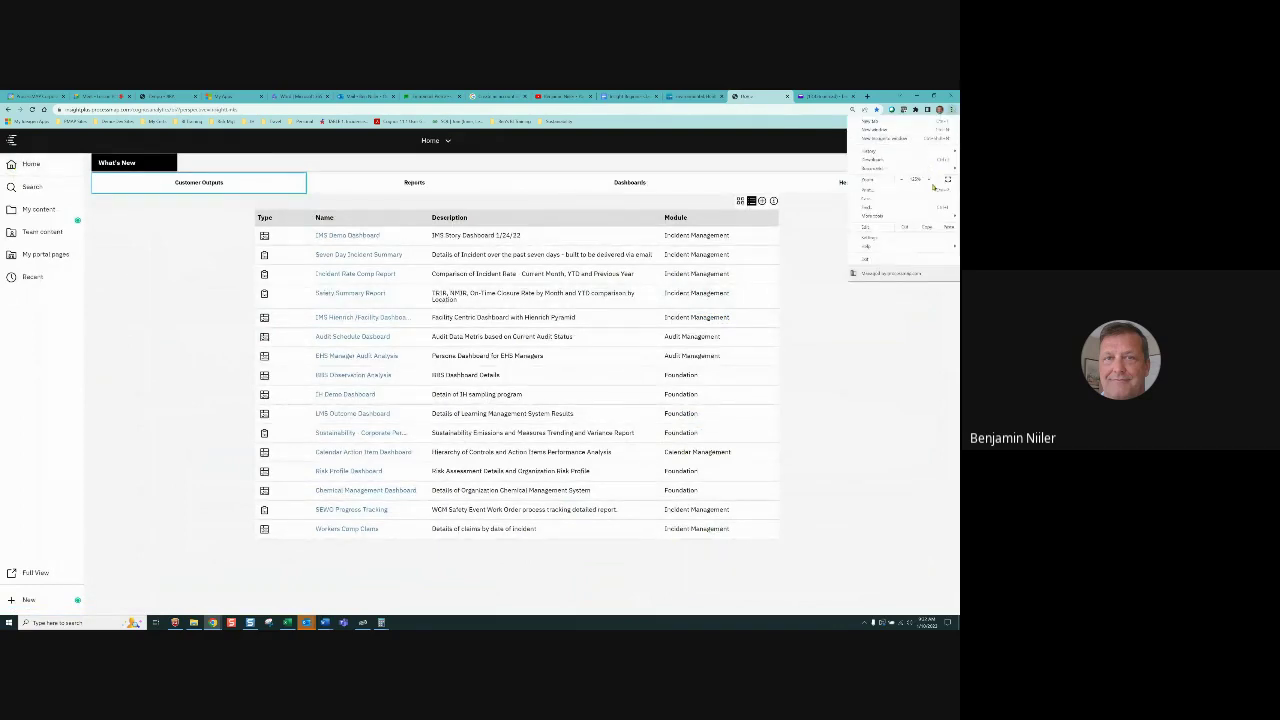
click(932, 180)
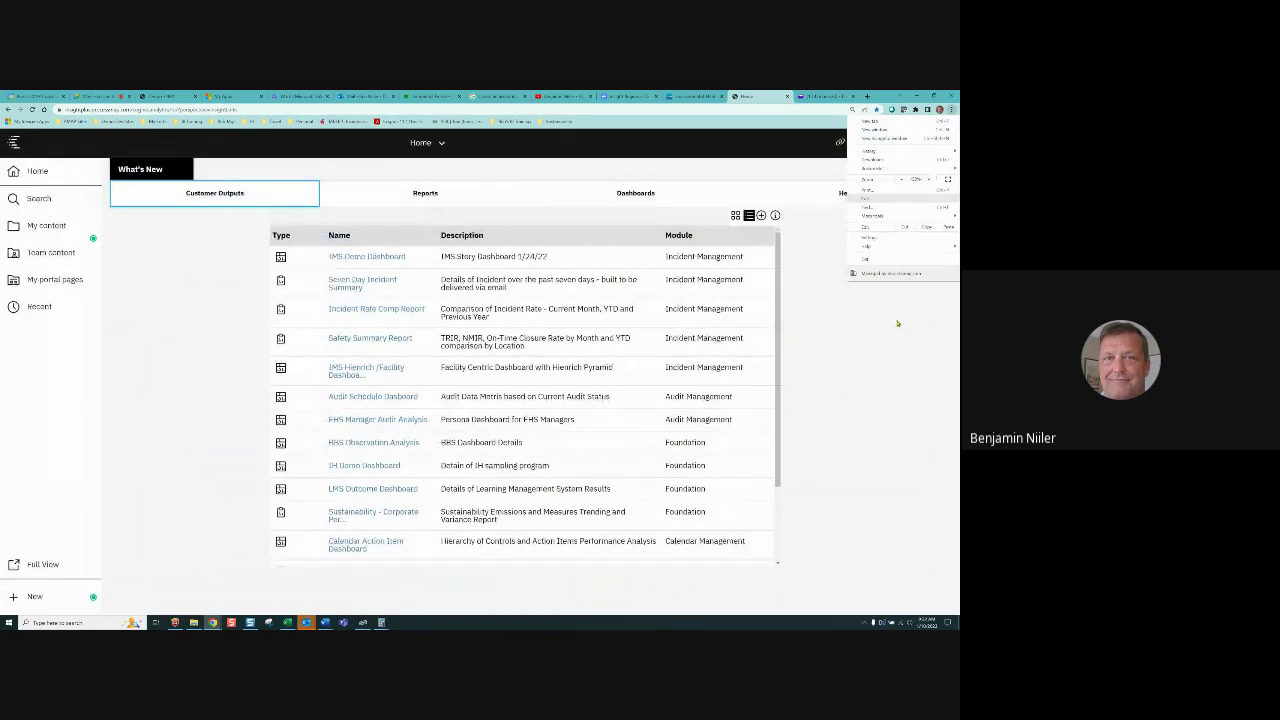
click(879, 404)
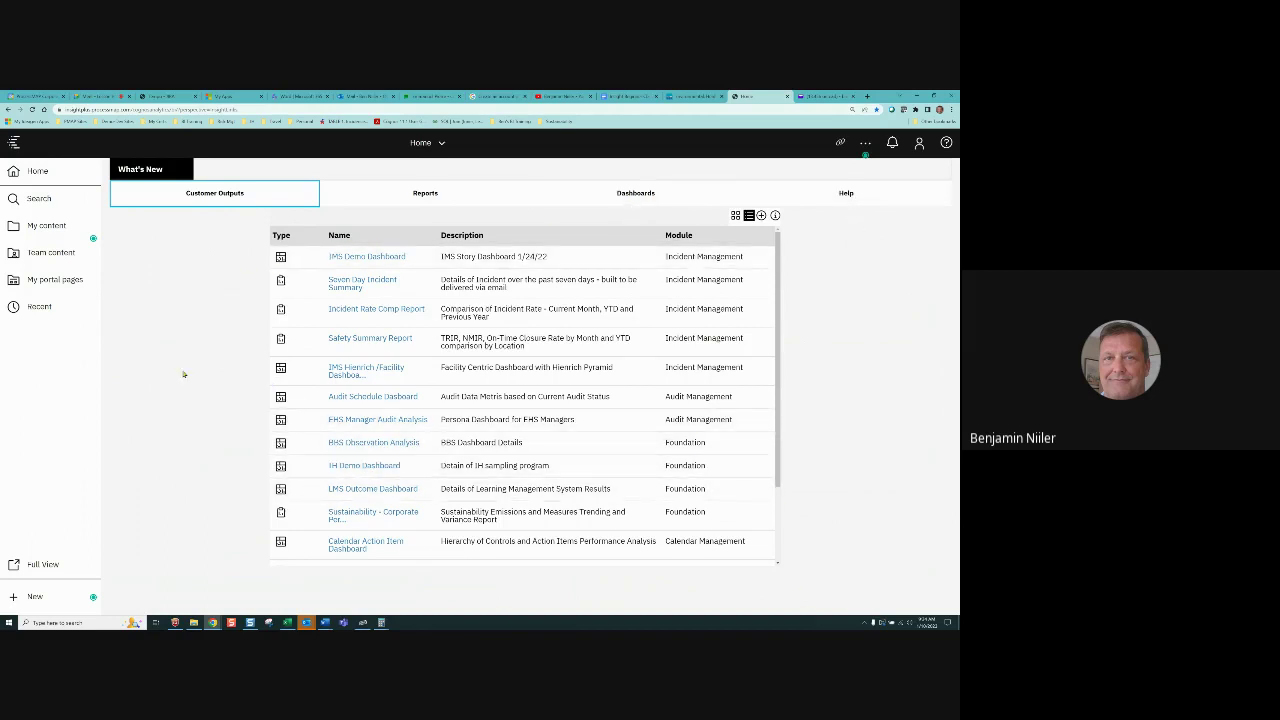
Look over the types of new content that can be created, such as dashboards and reports.
click(28, 598)
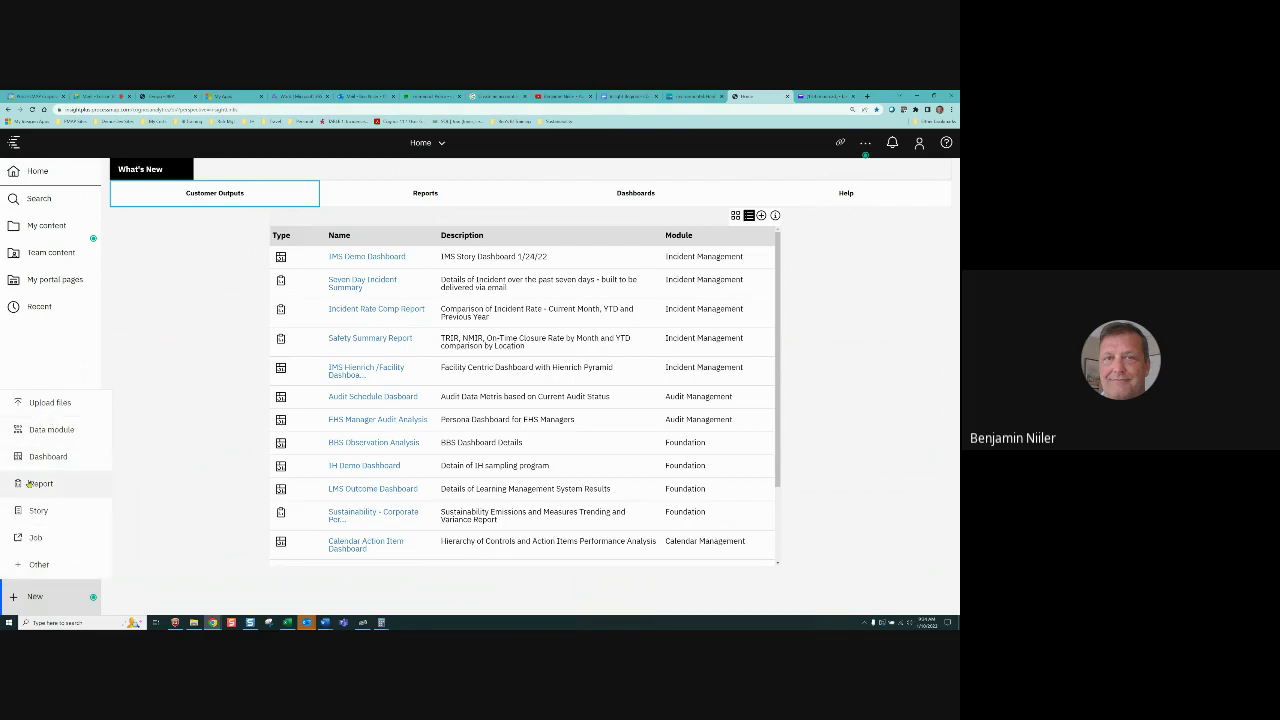
click(155, 361)
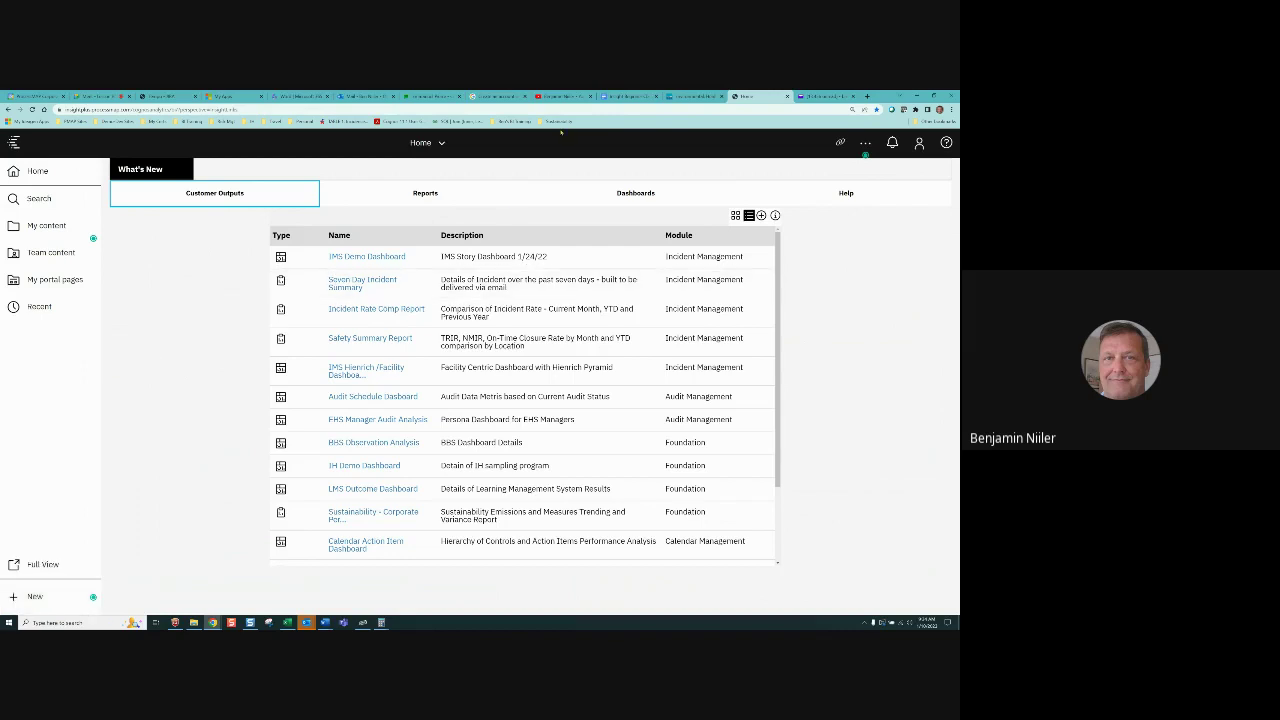
Switch to the ProcessMAP EHS site and open the Insight permissions of the first user in the security user list.
click(686, 96)
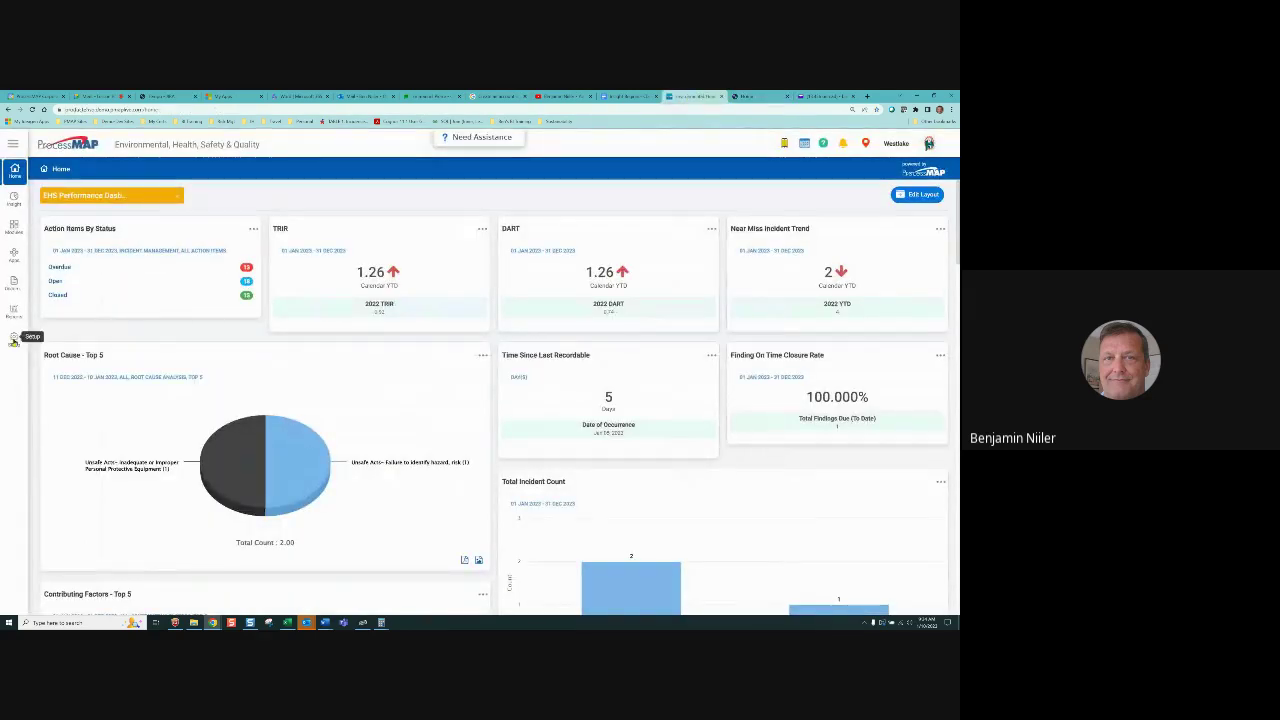
click(15, 340)
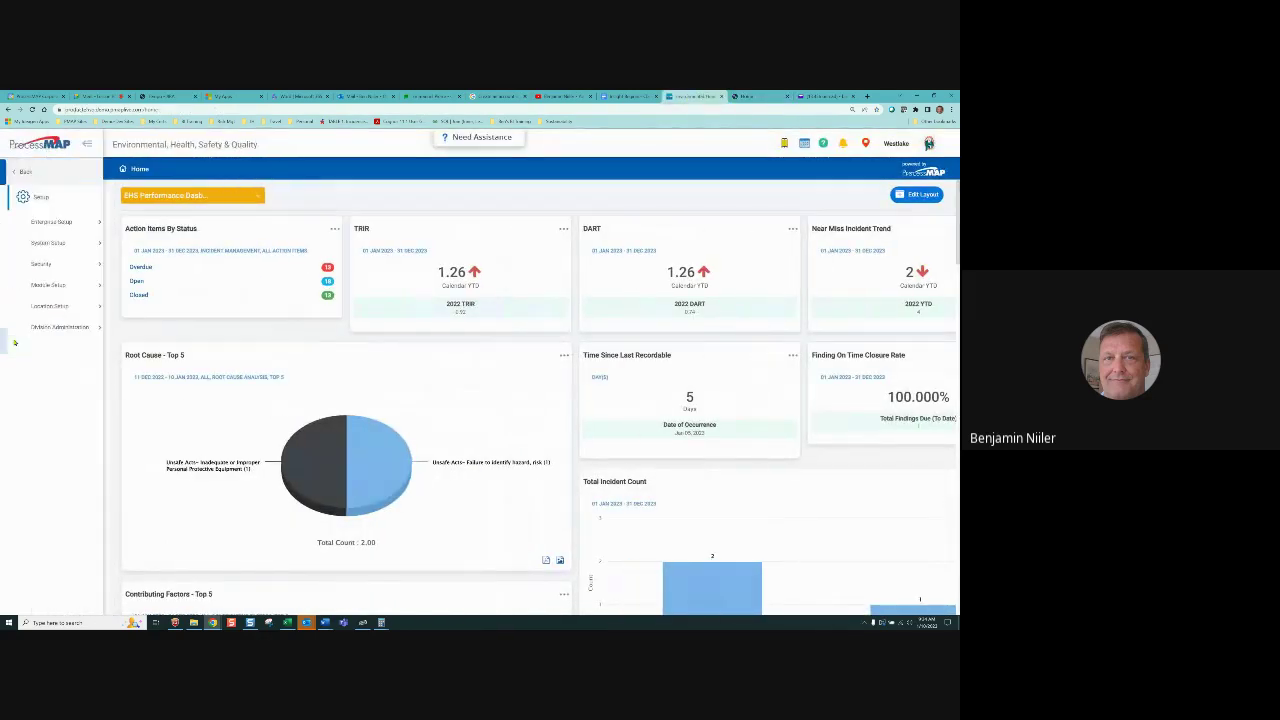
click(35, 264)
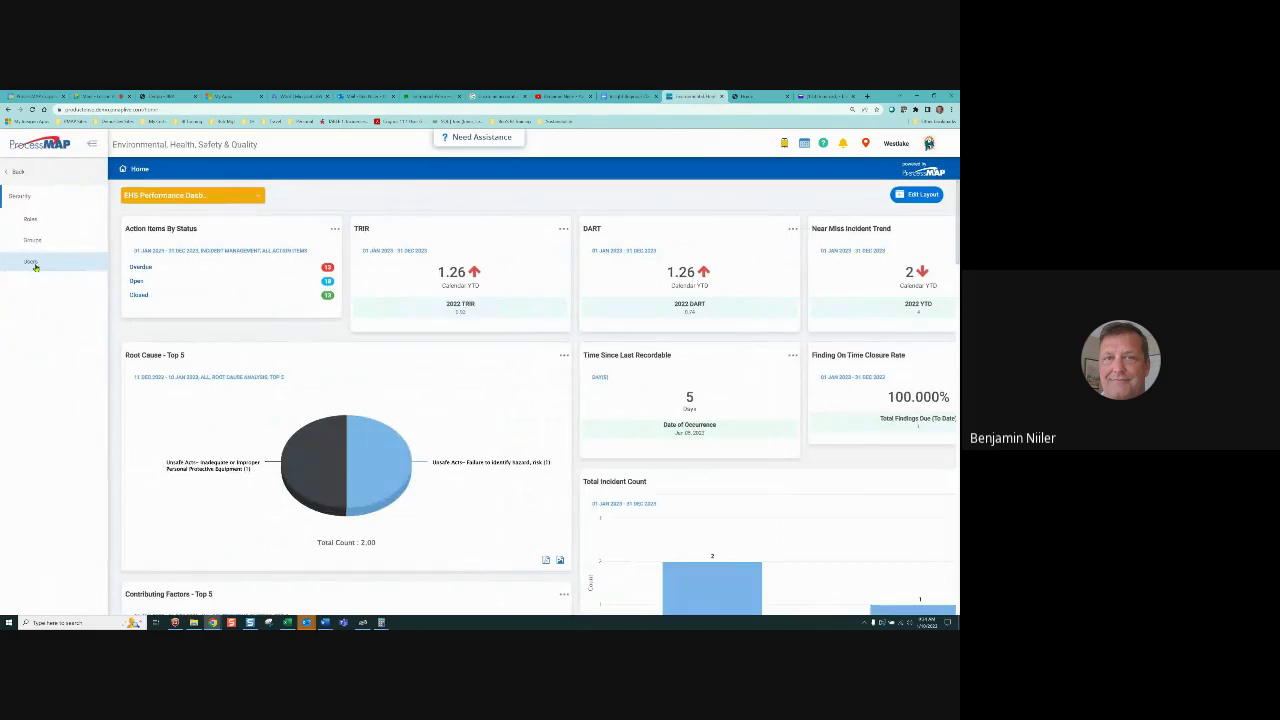
click(35, 266)
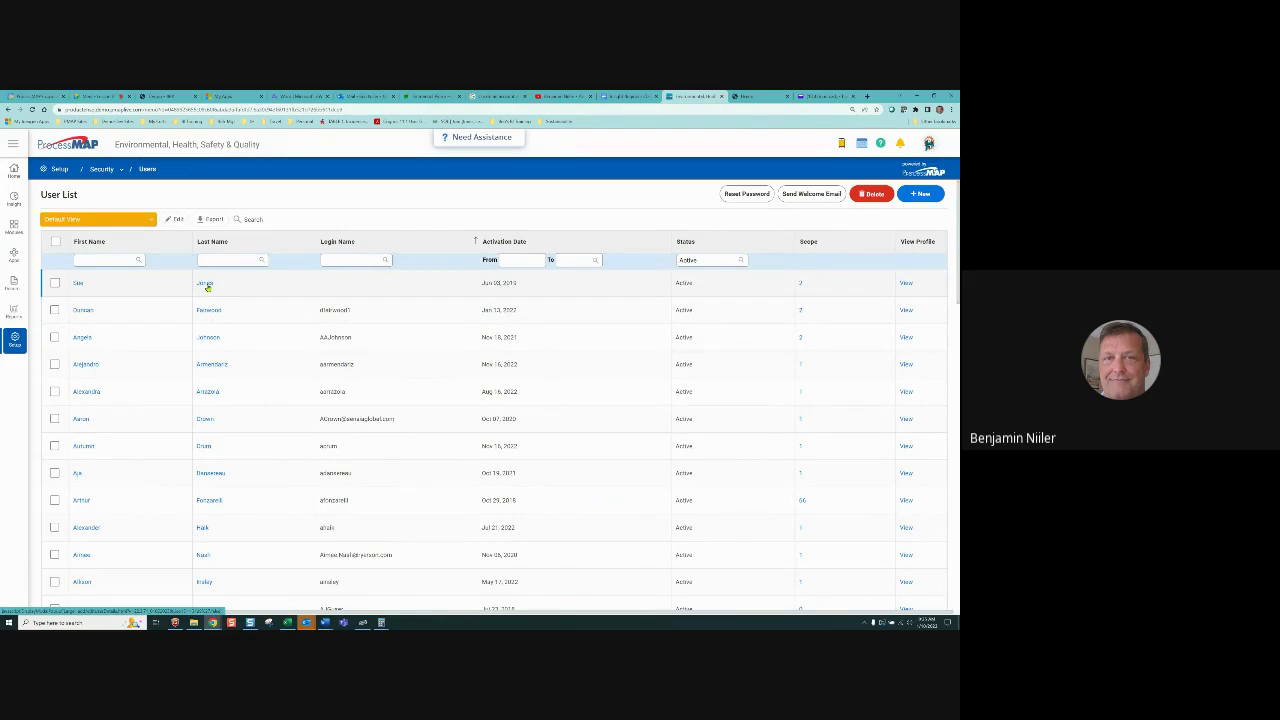
click(206, 285)
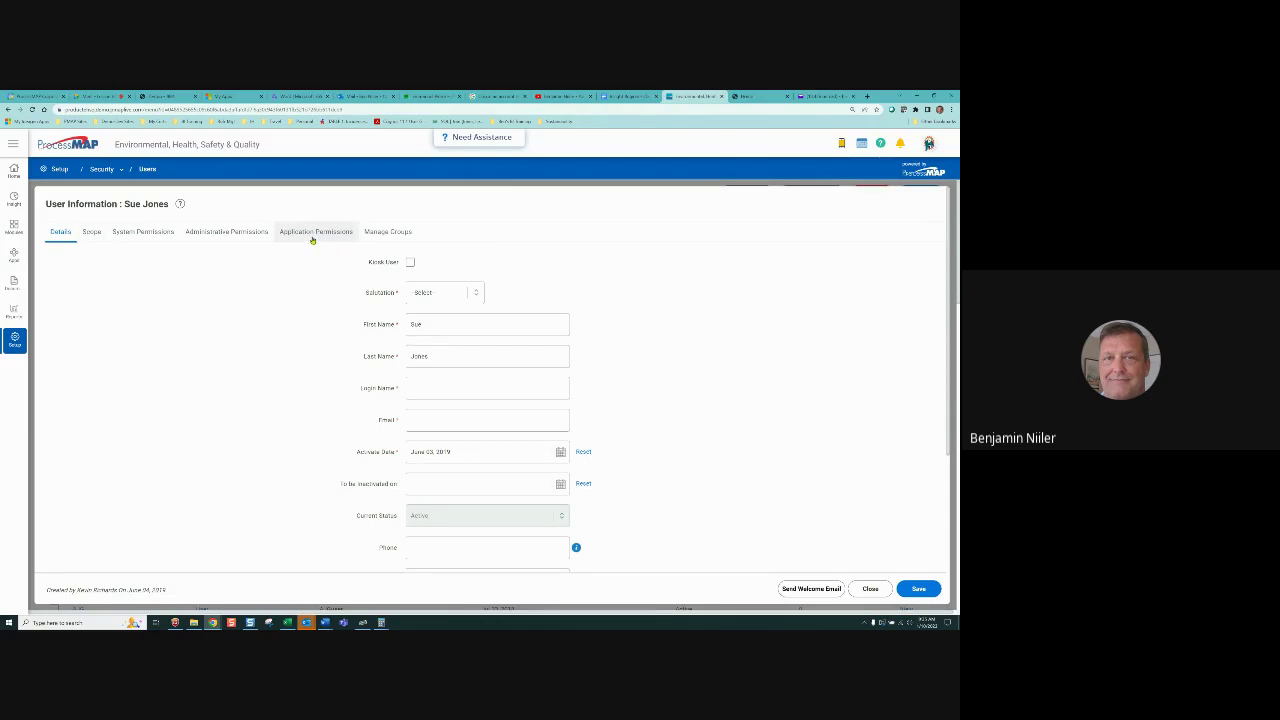
click(313, 237)
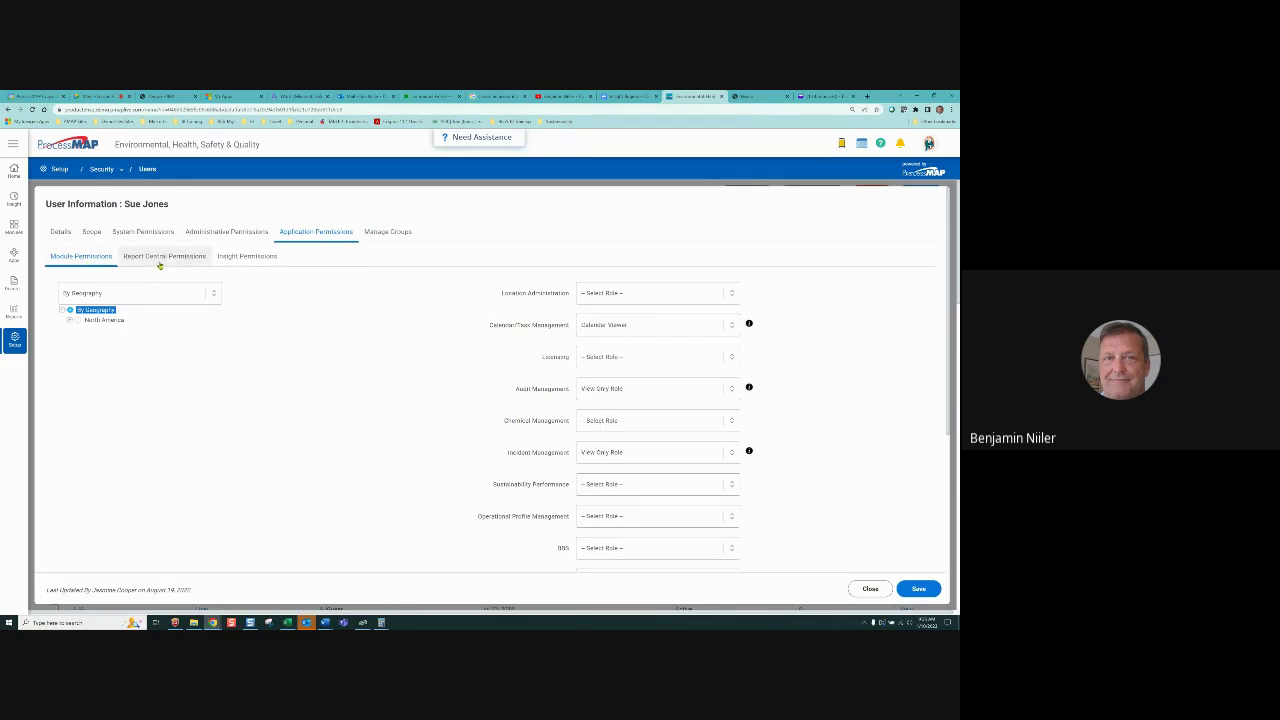
click(238, 261)
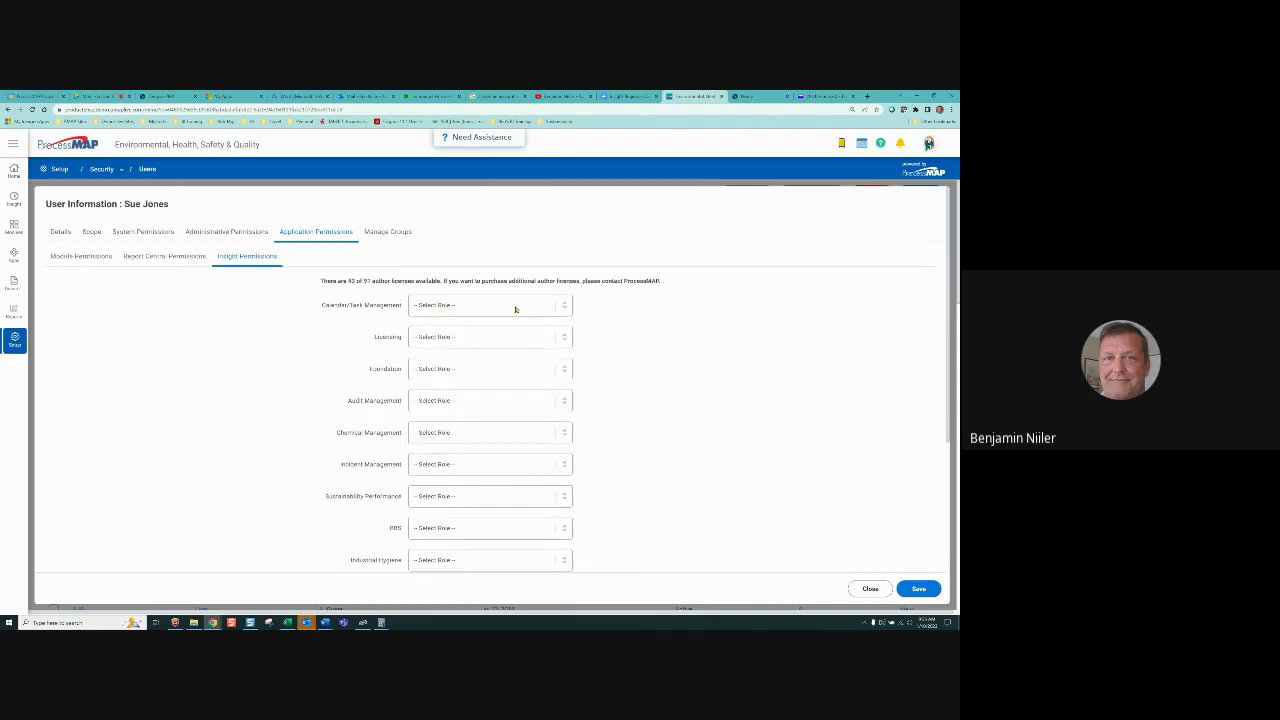
Try the Author and Consumer roles for Calendar/Task Management in the user's Insight permissions, and close the record without saving.
click(565, 306)
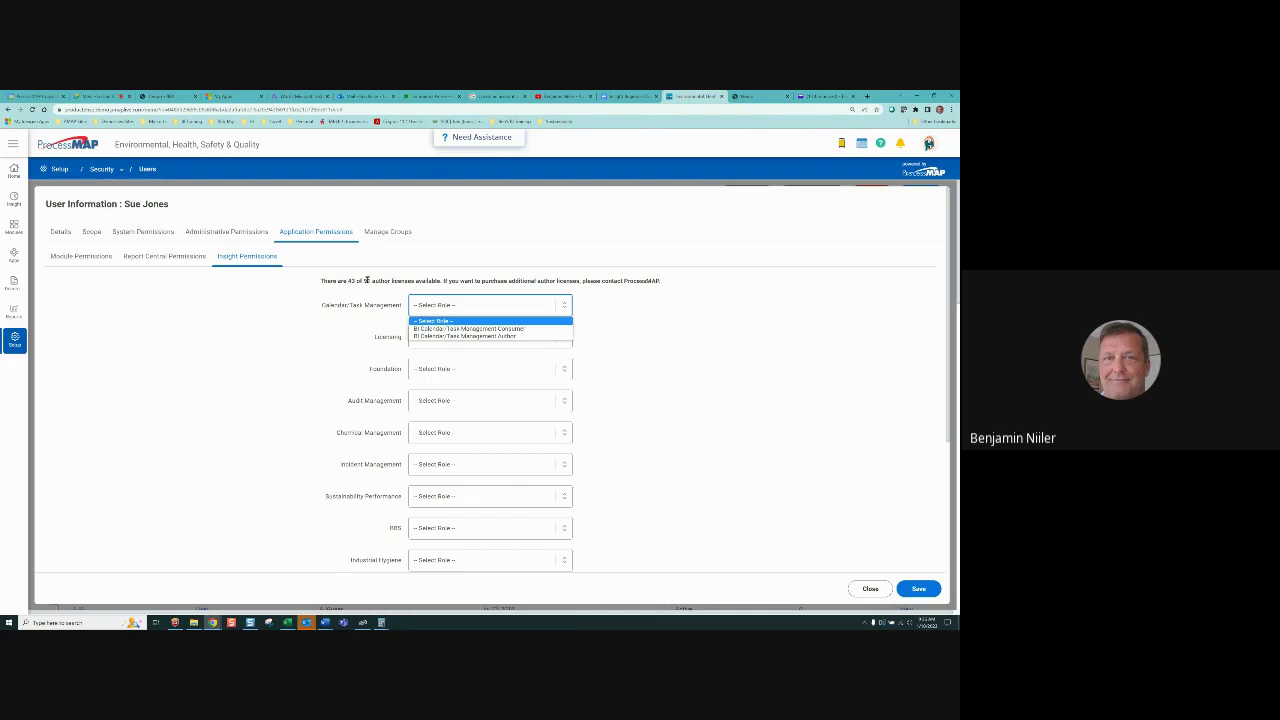
click(456, 336)
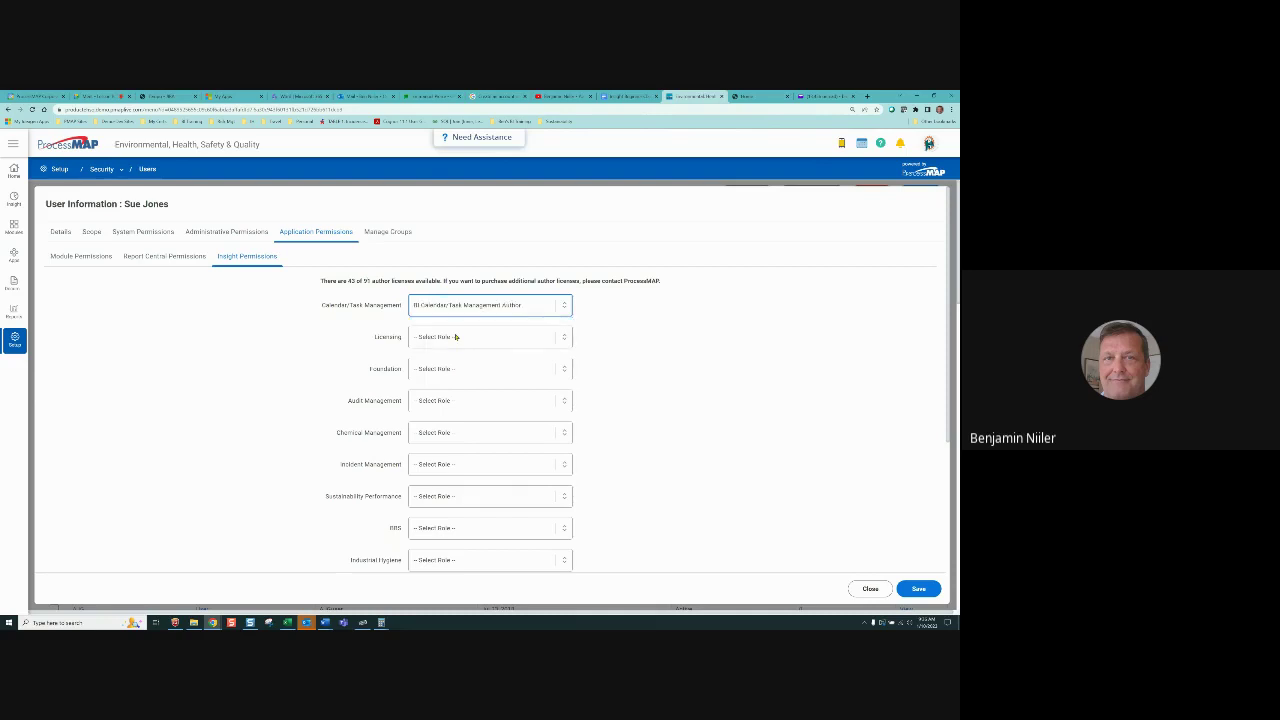
click(564, 308)
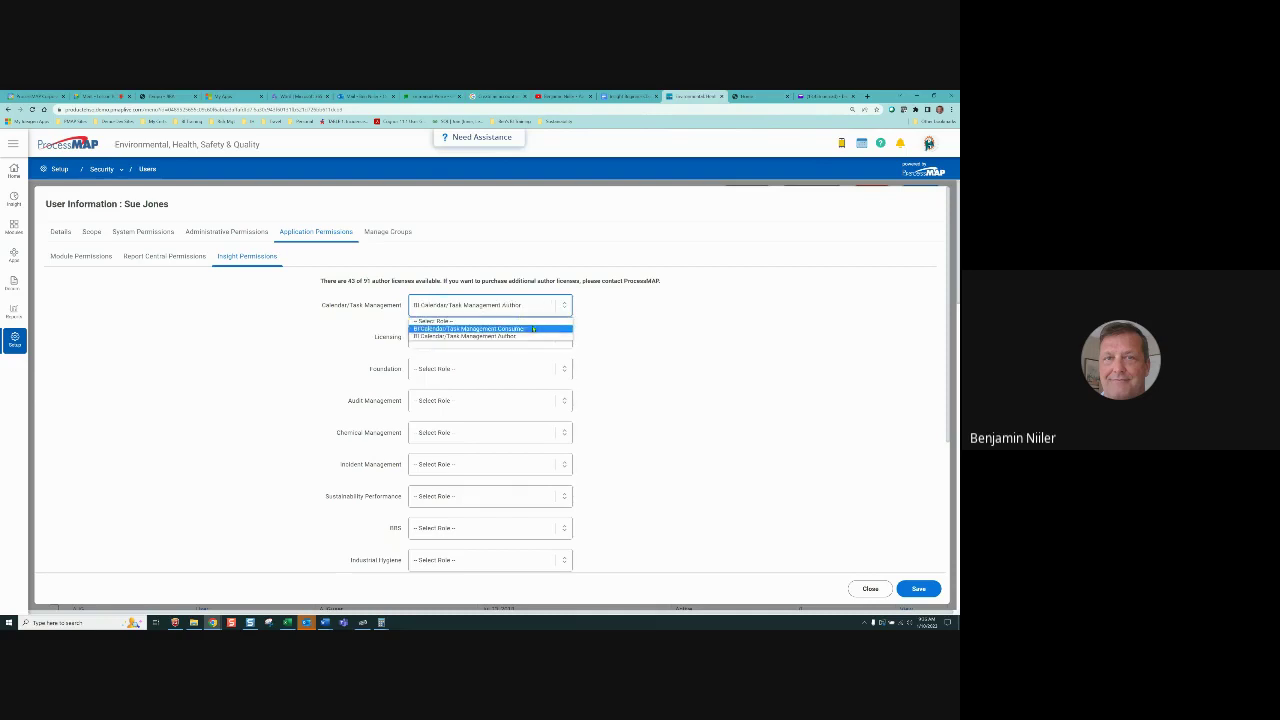
click(509, 329)
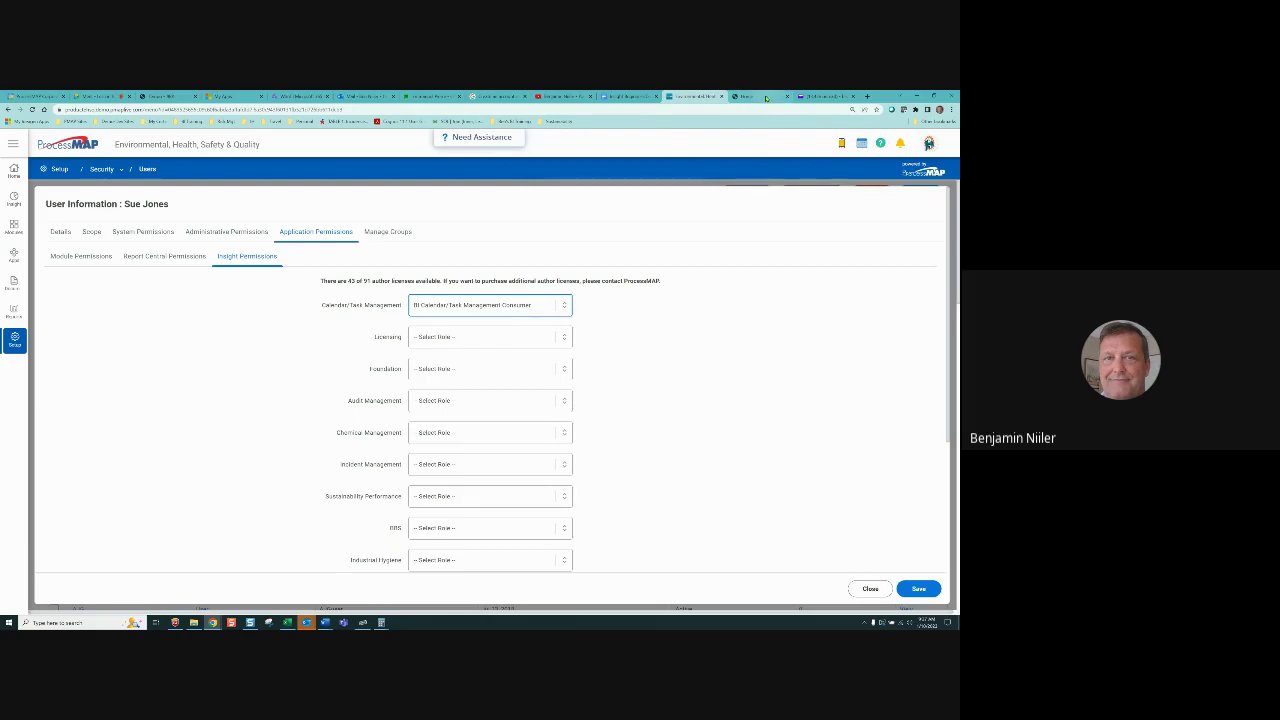
click(884, 589)
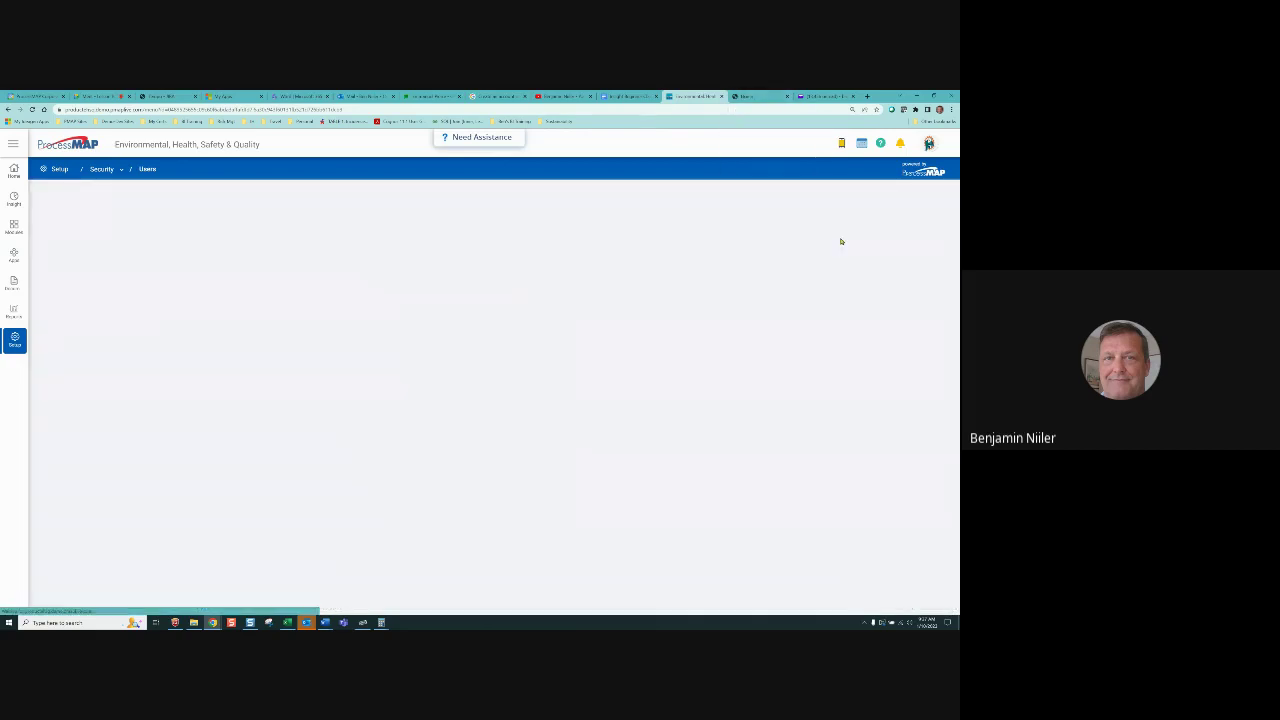
Return the ProcessMAP EHS site to its home dashboard.
click(758, 96)
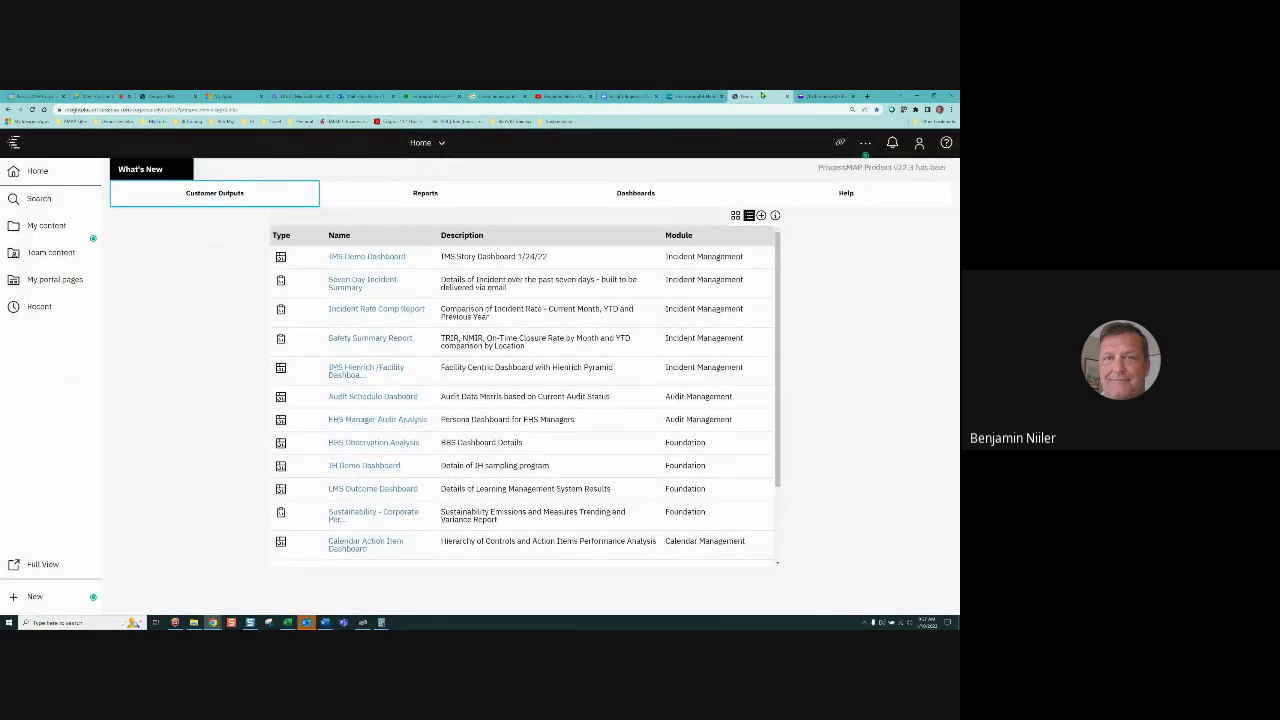
click(684, 97)
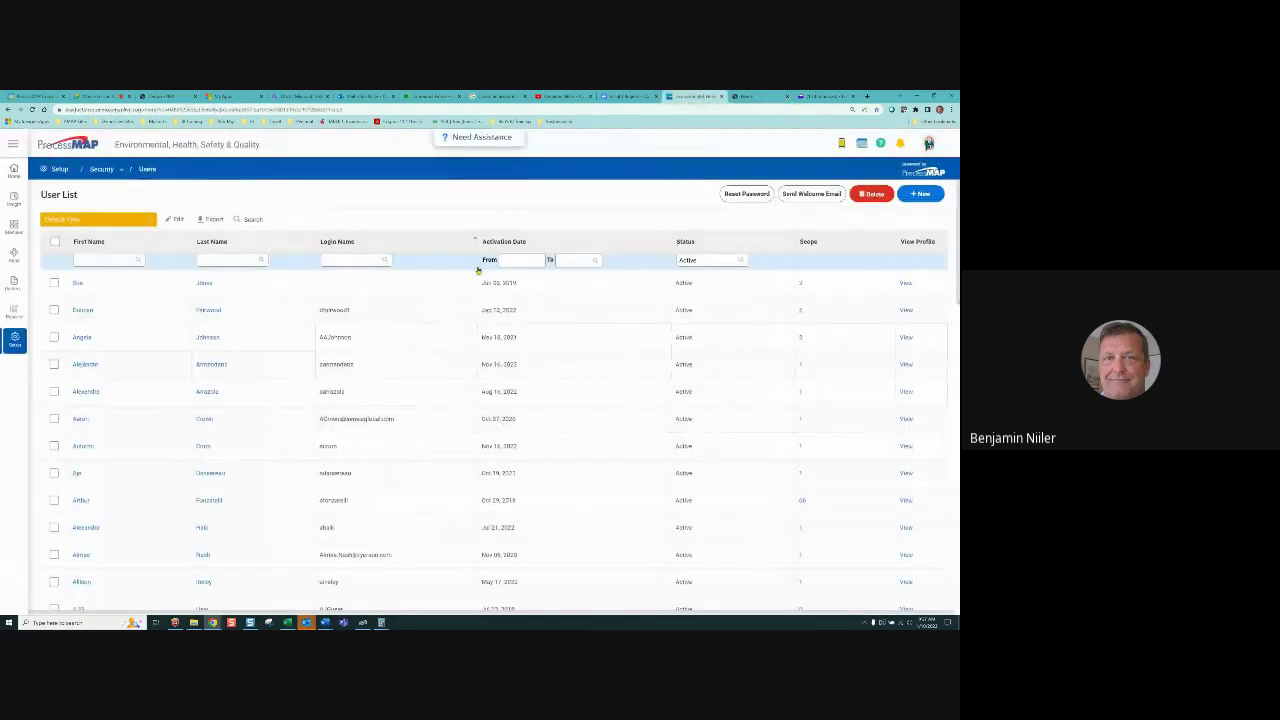
click(12, 171)
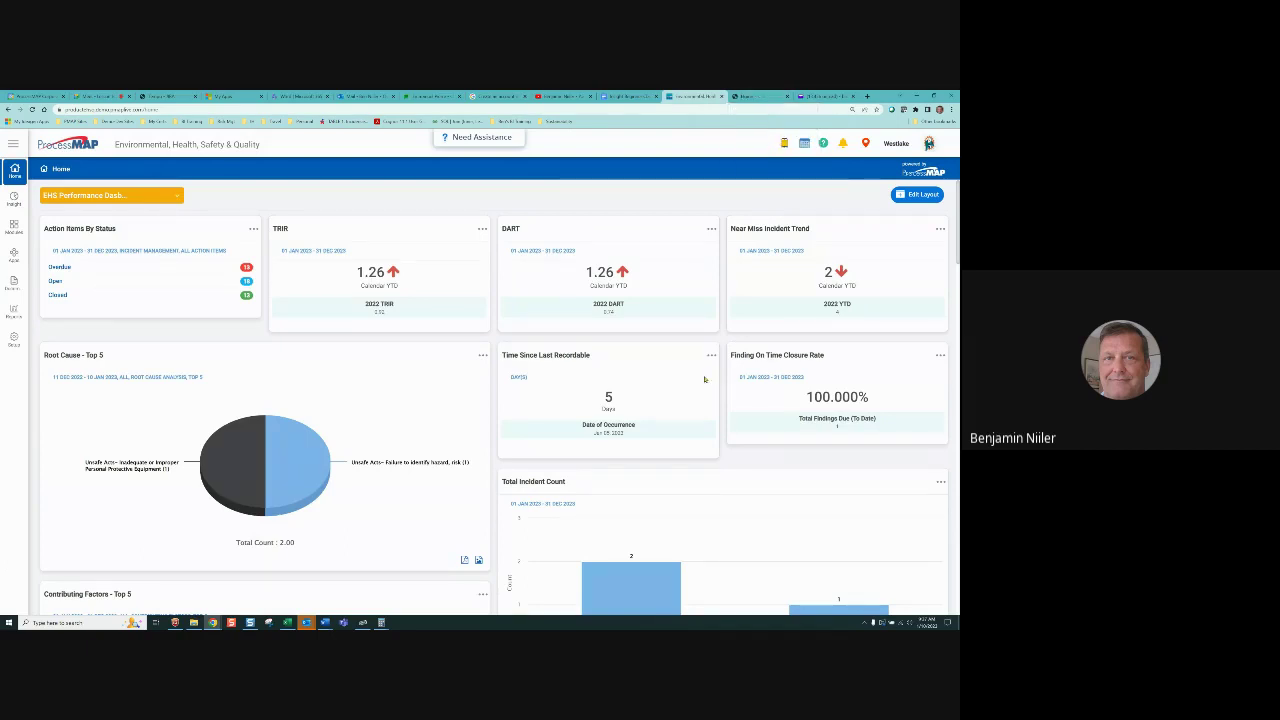
Switch back to the Insights site and review the content types offered for creation.
click(750, 97)
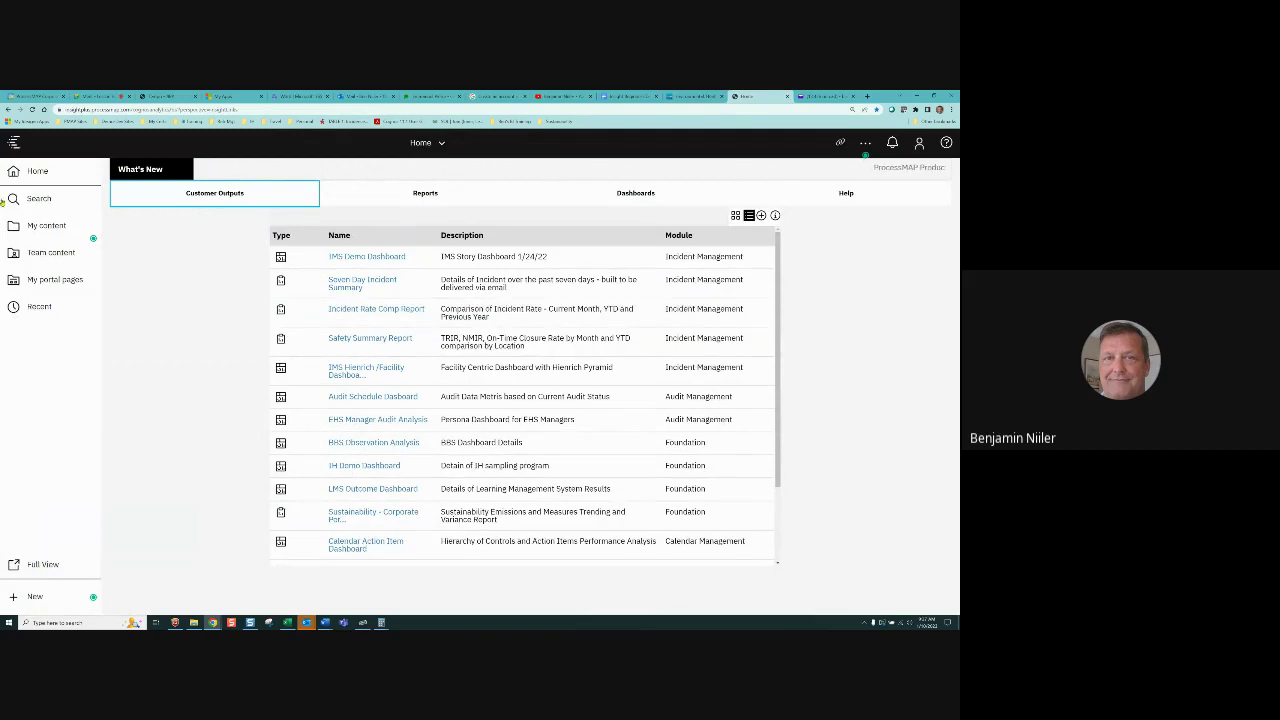
click(694, 97)
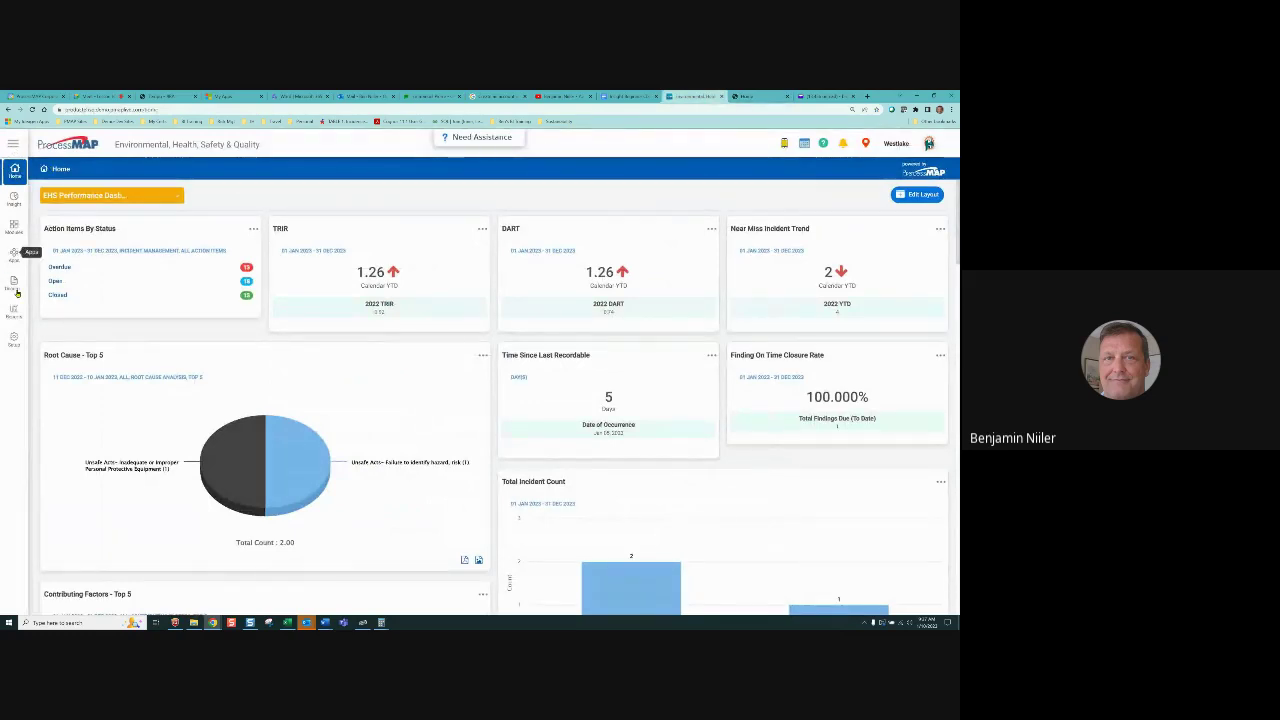
click(737, 97)
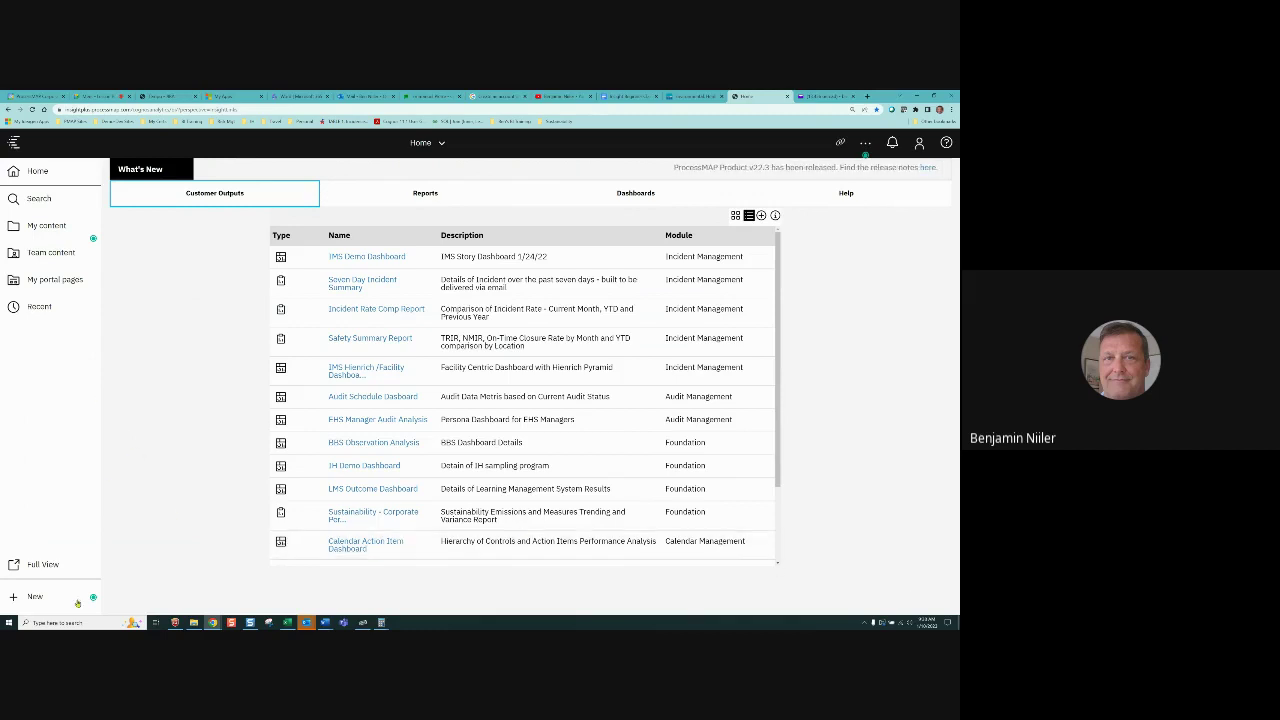
click(30, 598)
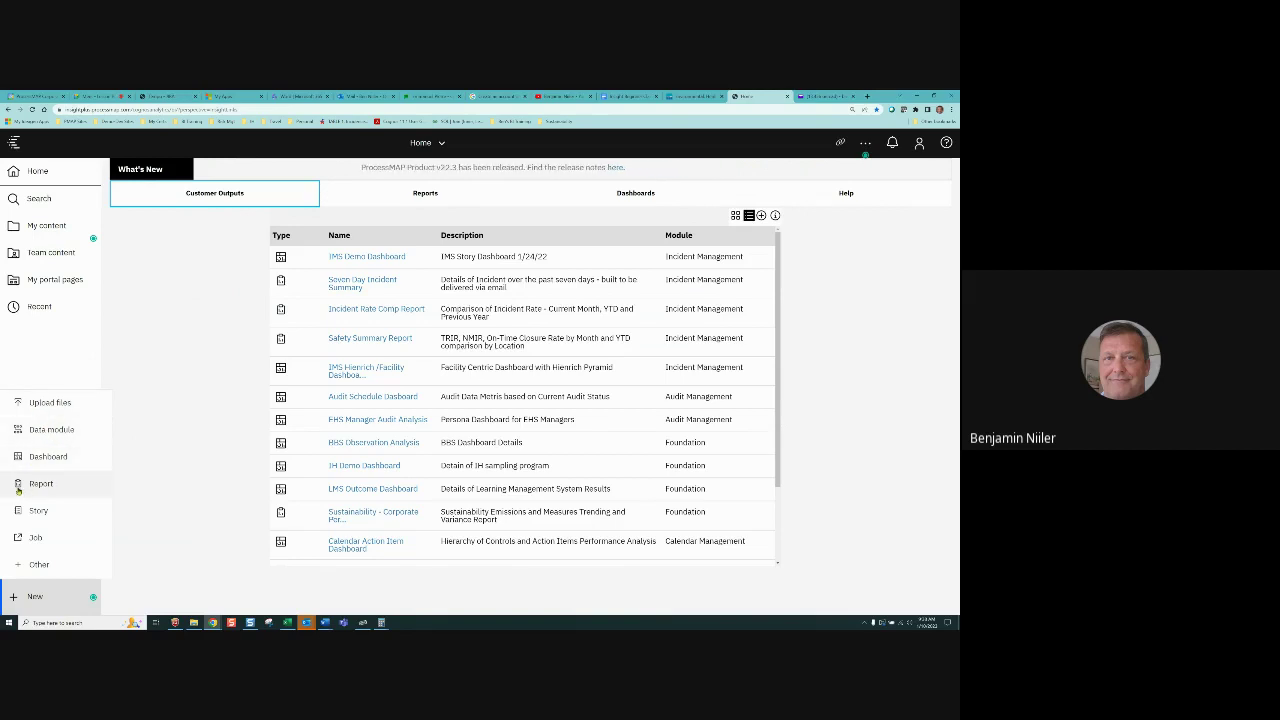
click(35, 594)
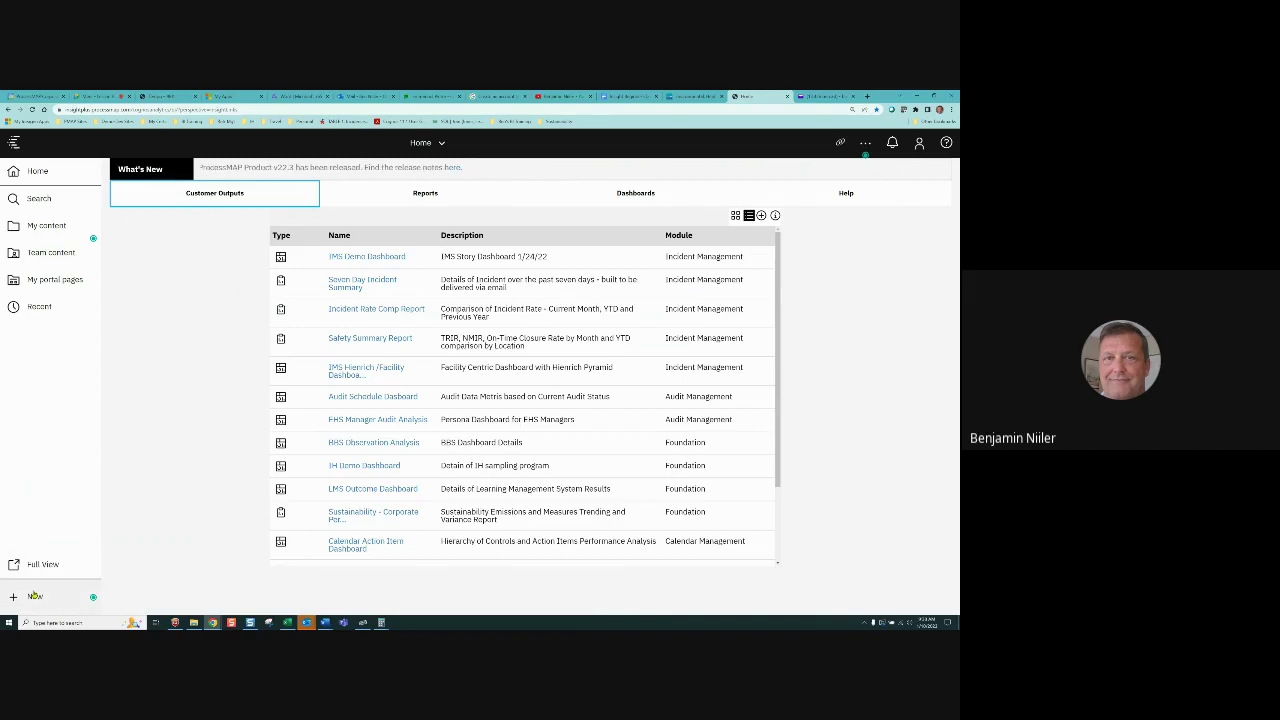
Look through the list of recently viewed reports and dashboards, and close it.
click(37, 307)
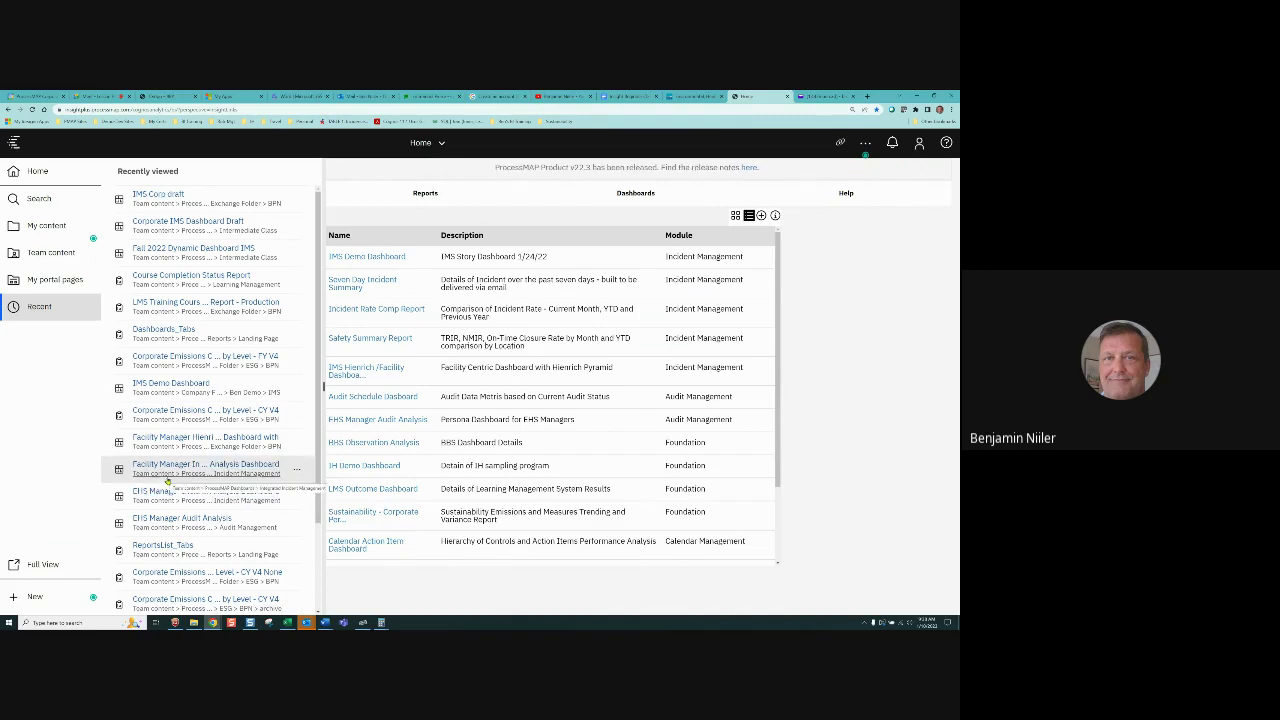
scroll(184, 346, down, 2)
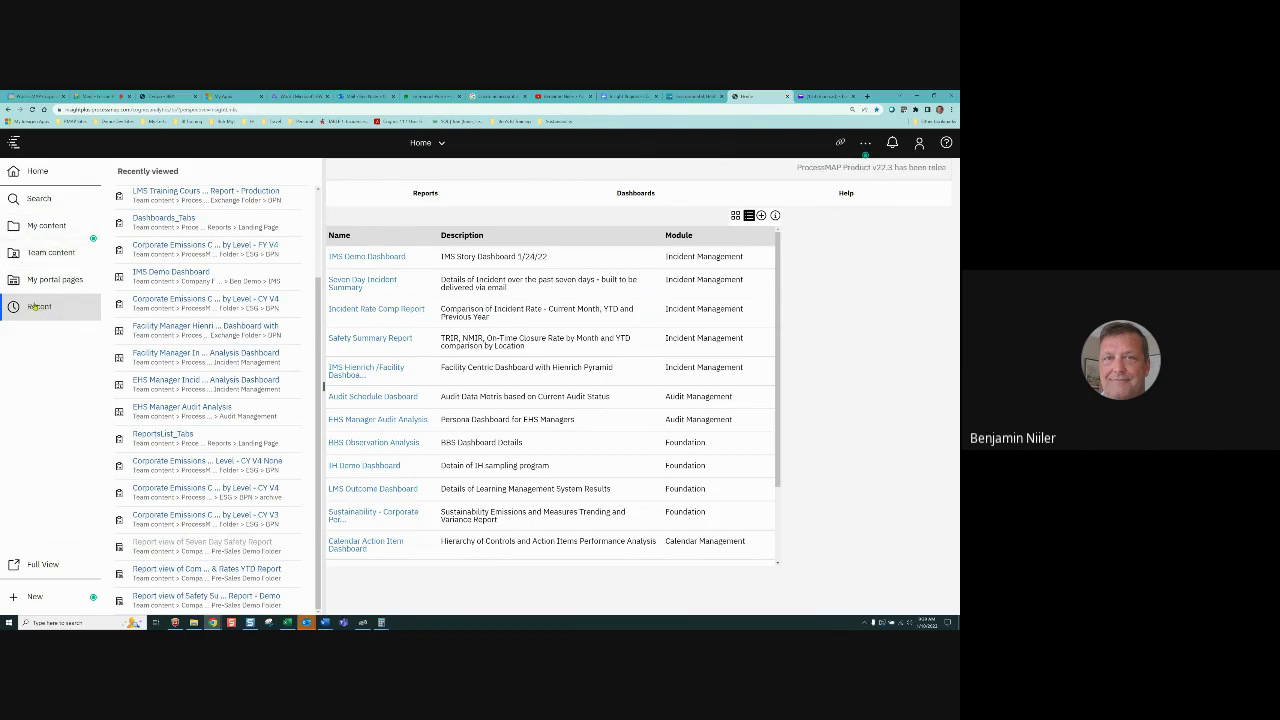
click(70, 307)
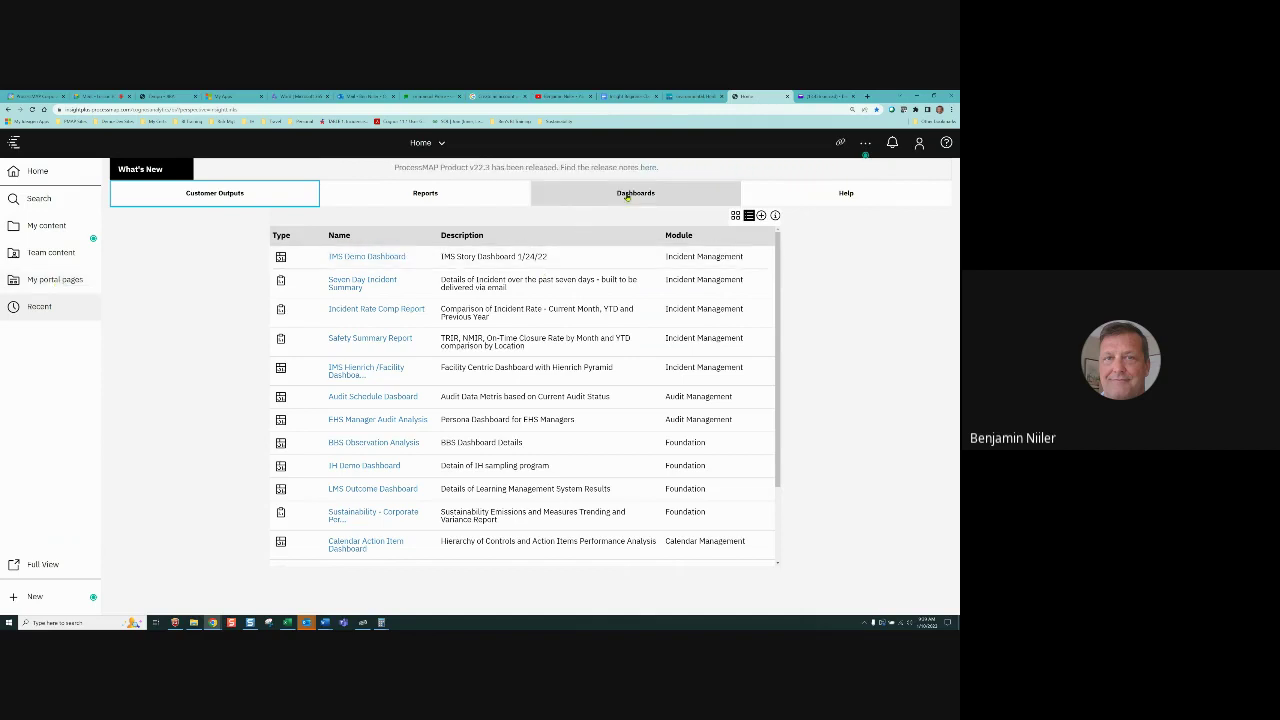
View the Dashboards section with its Module Dashboards entry, and return to Customer Outputs.
click(627, 196)
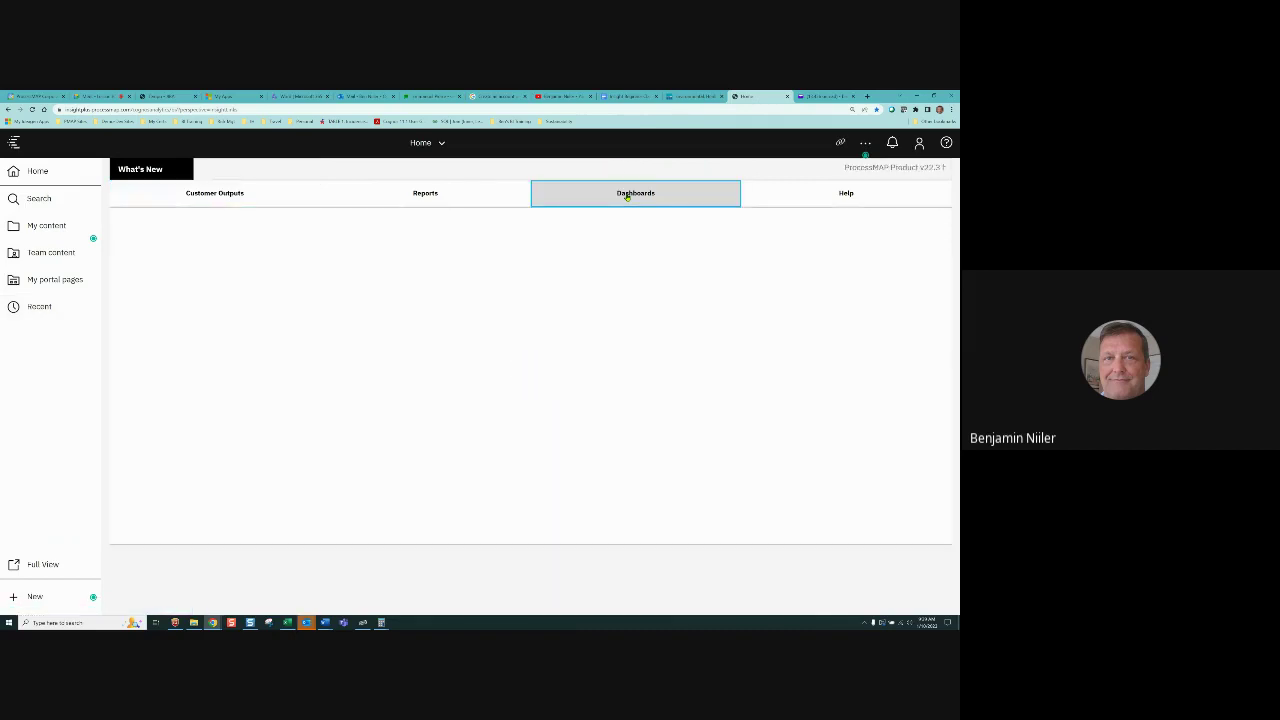
click(264, 286)
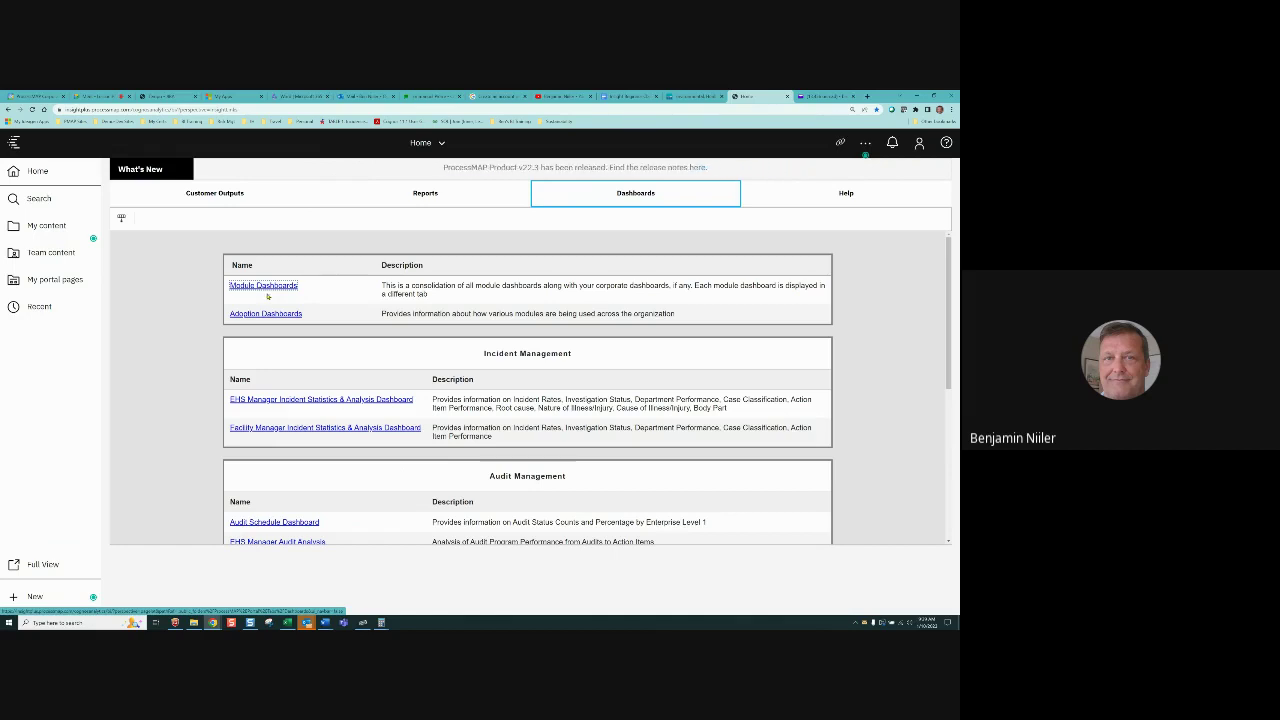
click(272, 196)
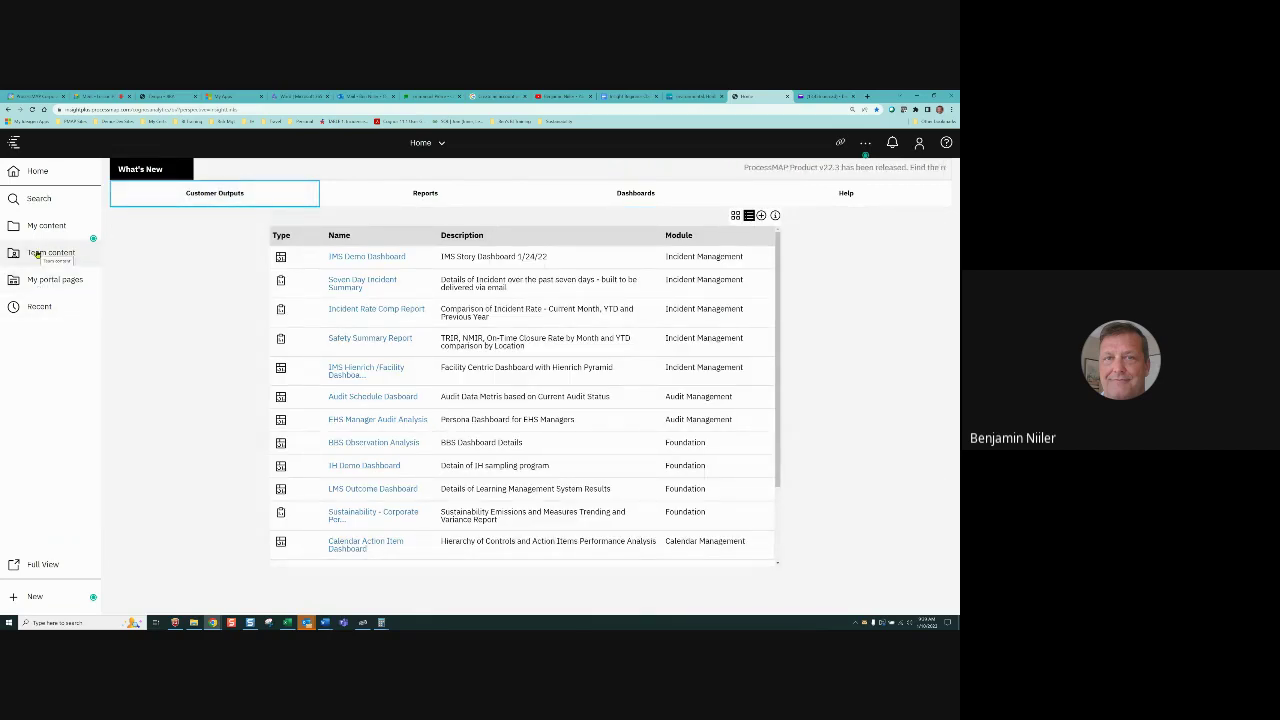
Go to the top level of Team content, view the Company Folders folder, and return to the top level.
click(37, 254)
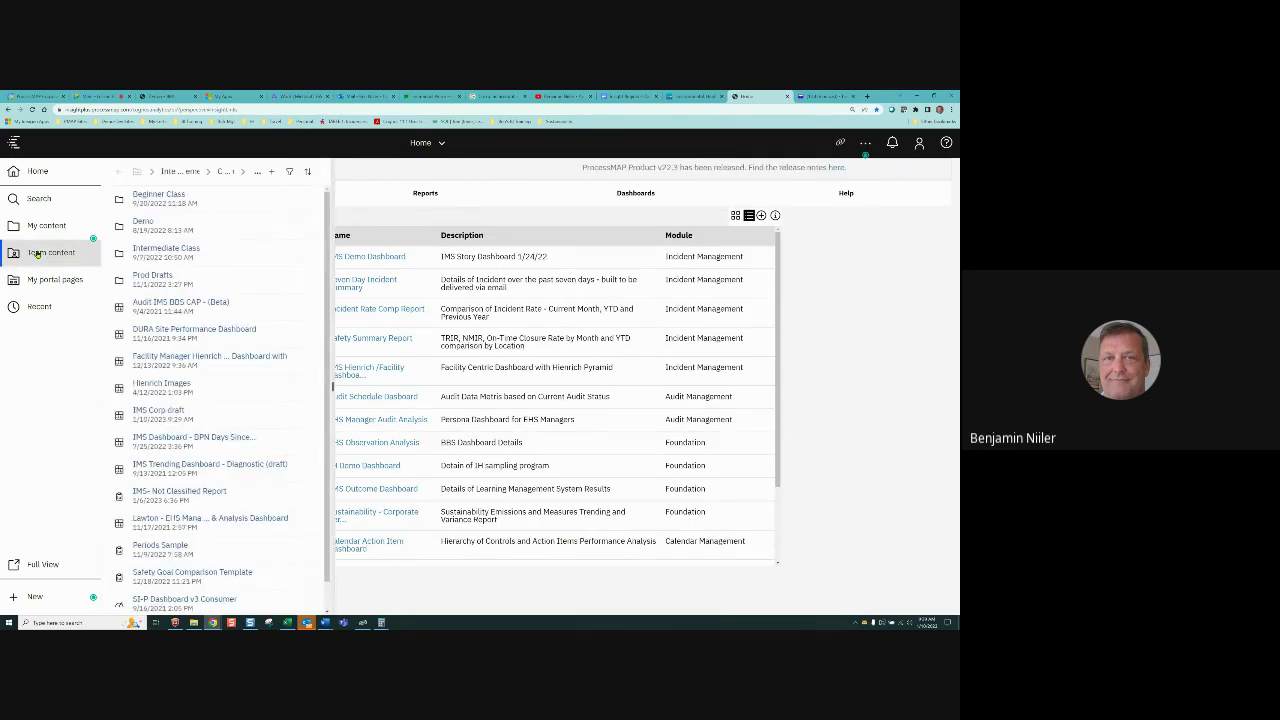
click(137, 172)
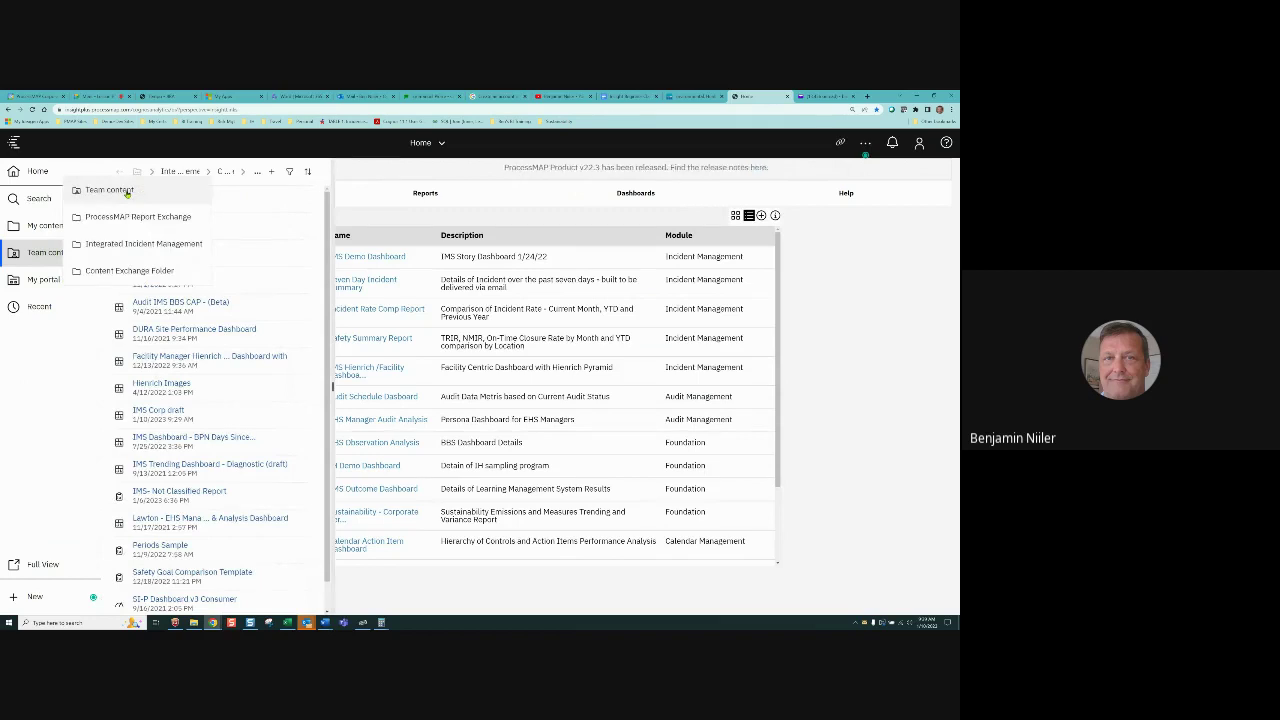
click(128, 190)
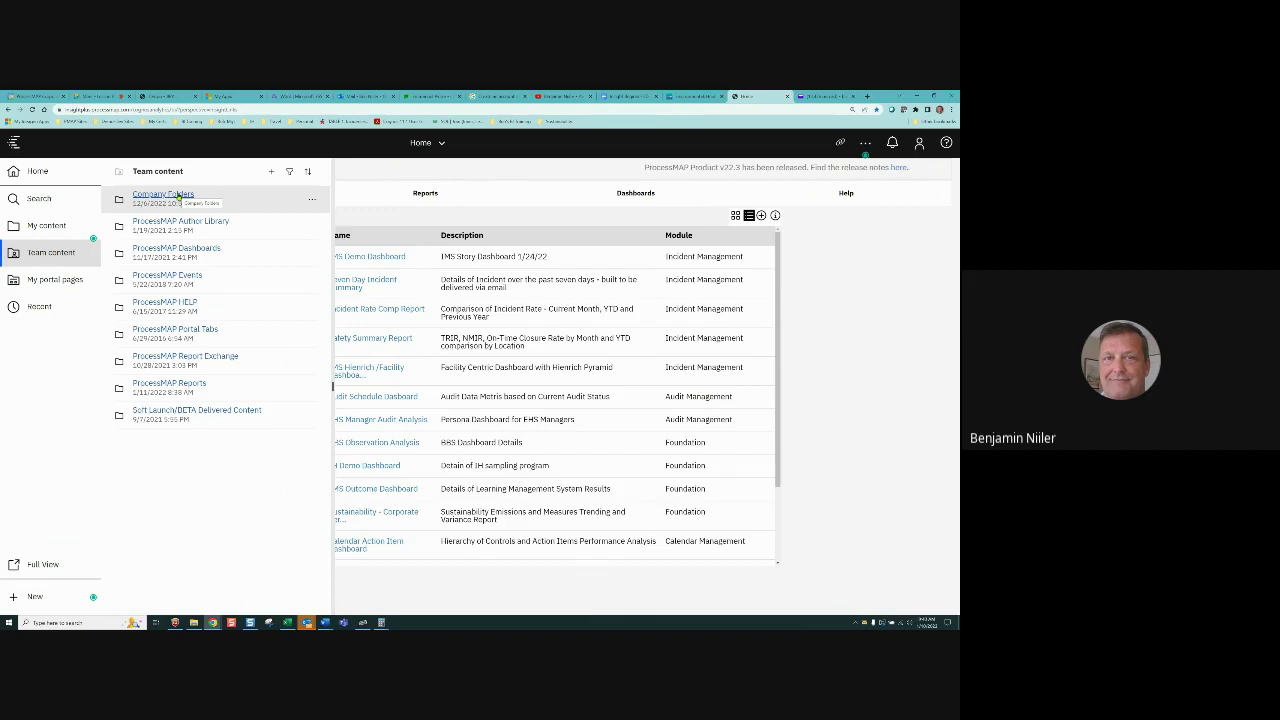
click(178, 196)
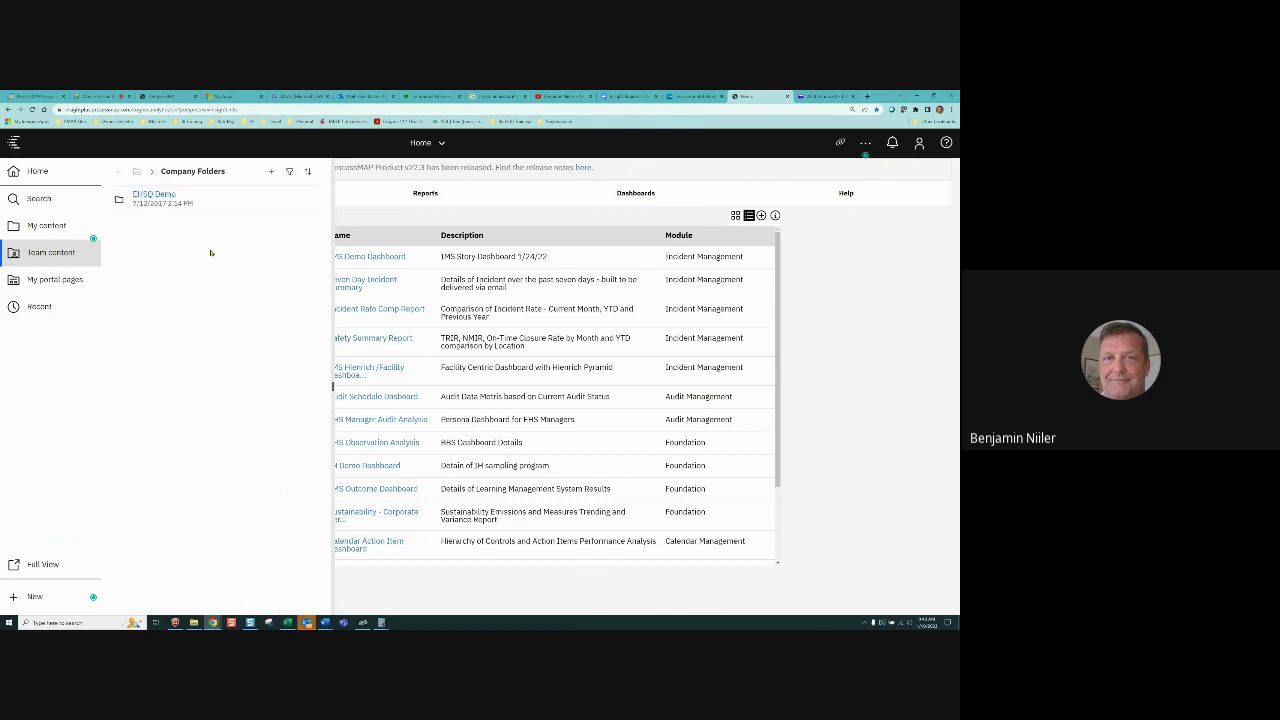
click(120, 173)
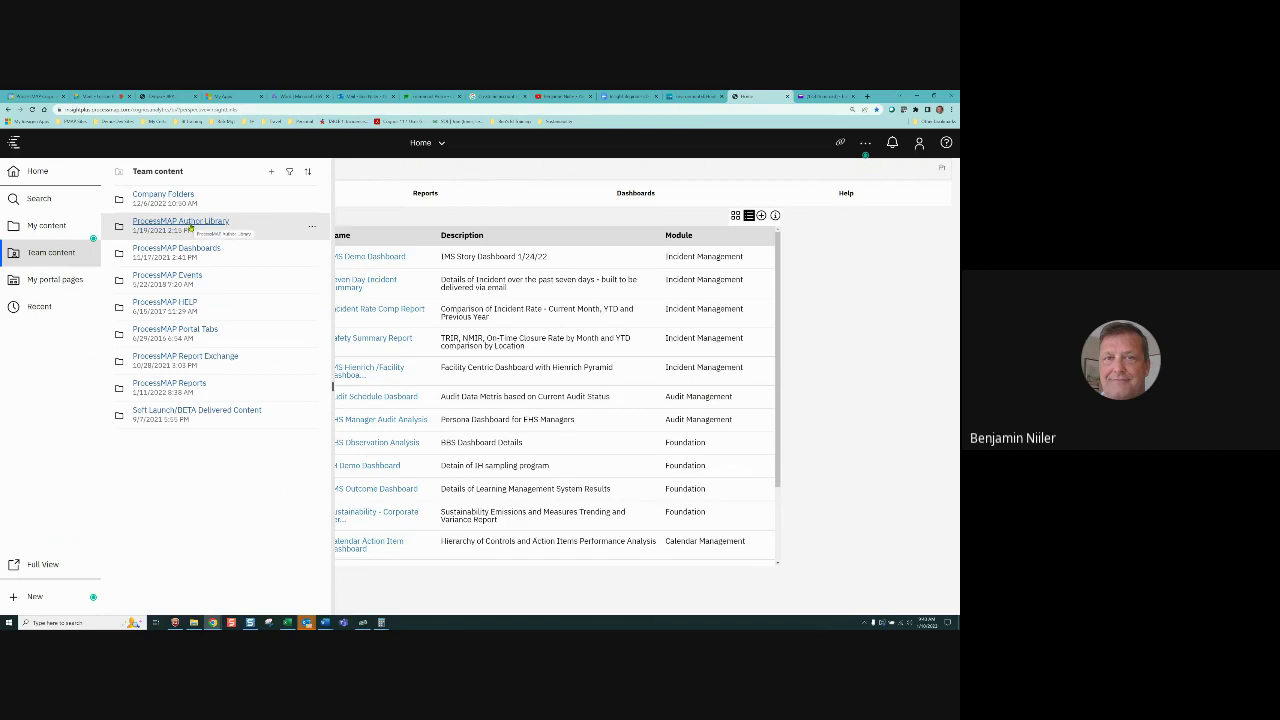
Open the Chemical Management folder under Packages in the ProcessMAP Author Library.
click(184, 222)
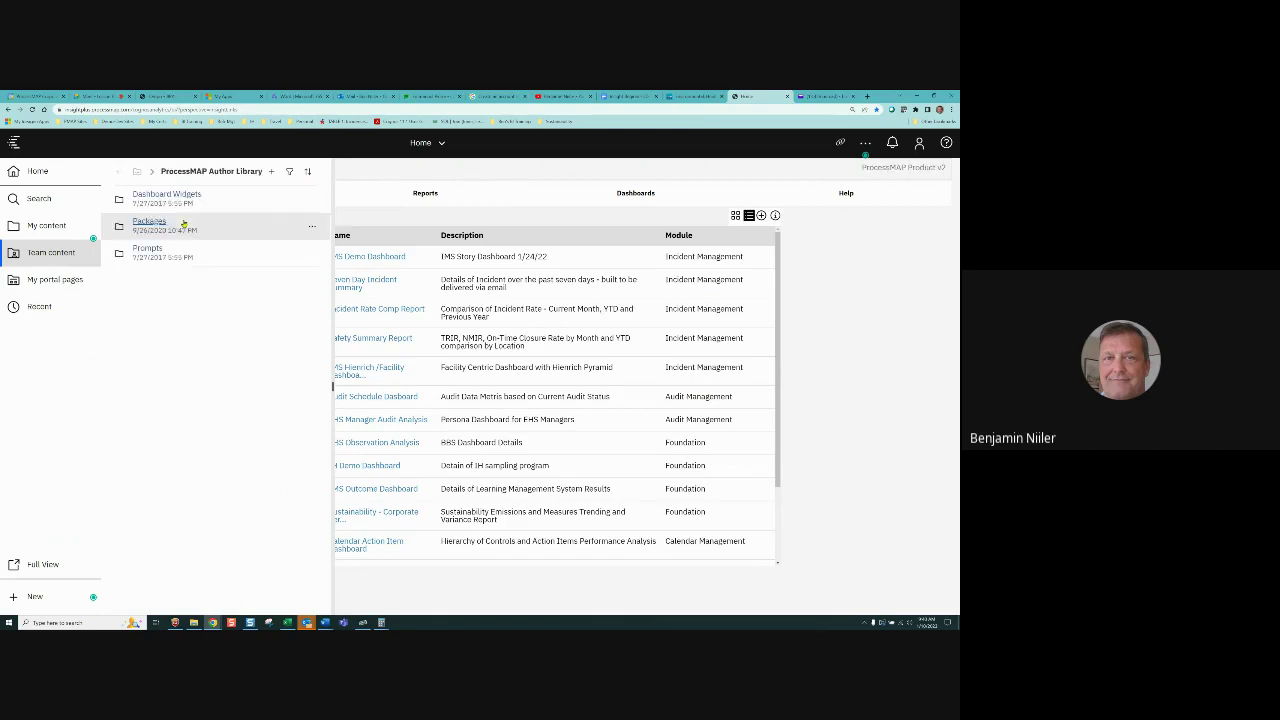
click(150, 222)
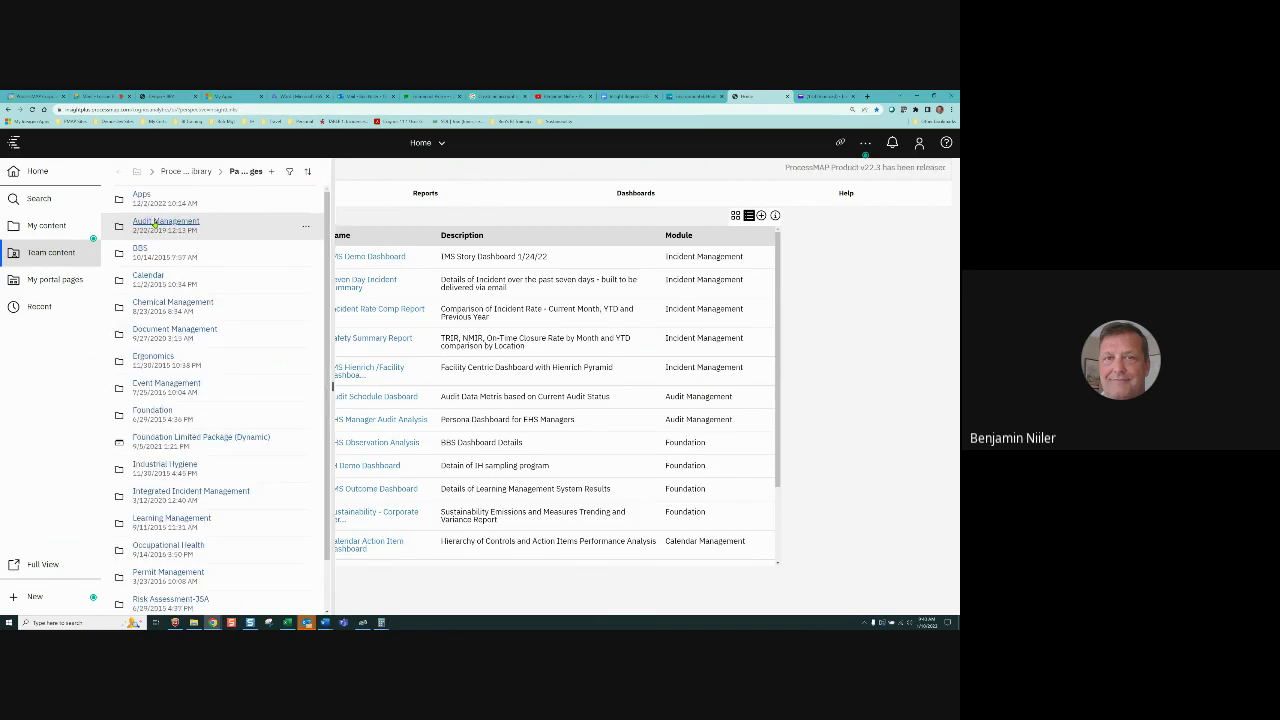
click(178, 303)
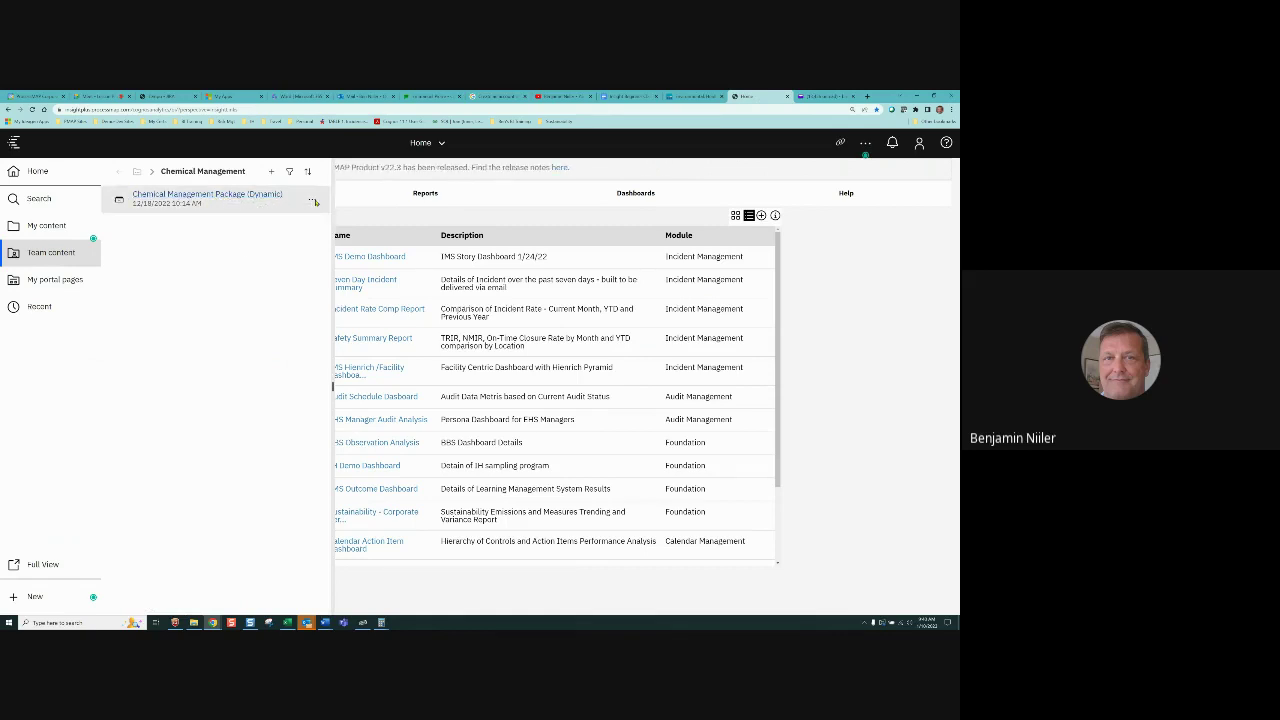
Review the actions offered for the Chemical Management Package (Dynamic) and the new content types, and return to its folder.
click(312, 202)
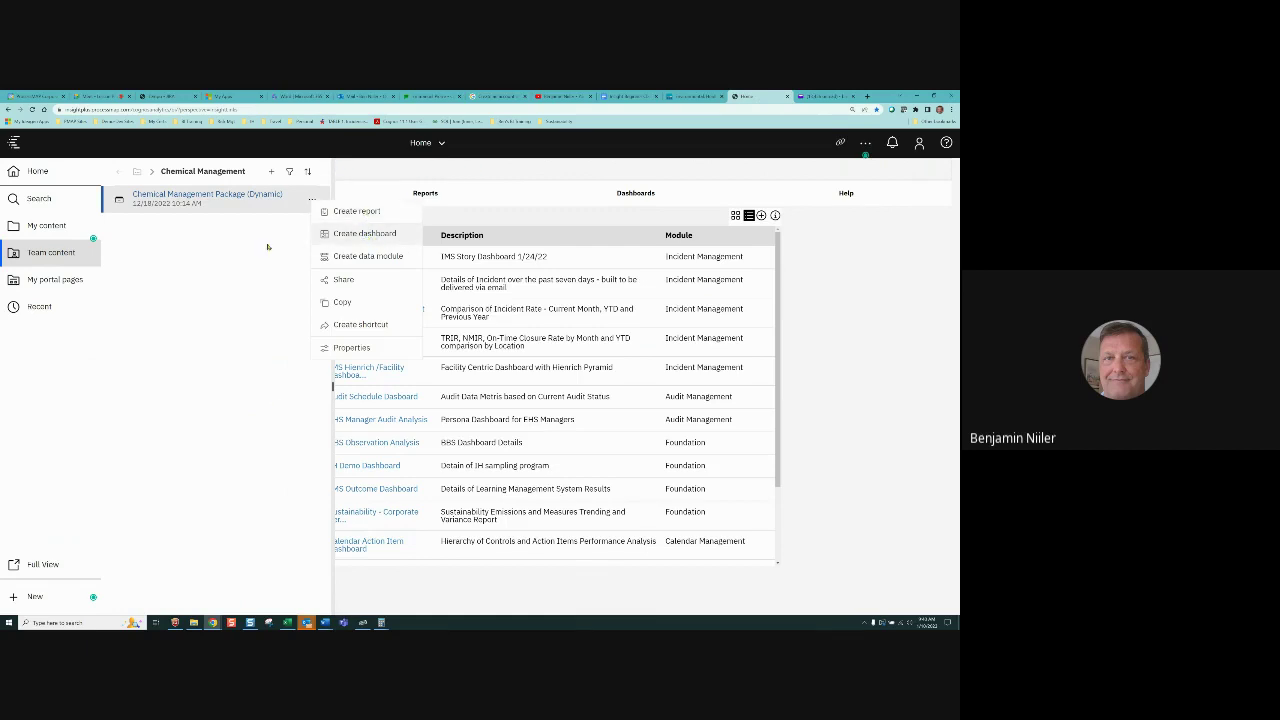
click(35, 597)
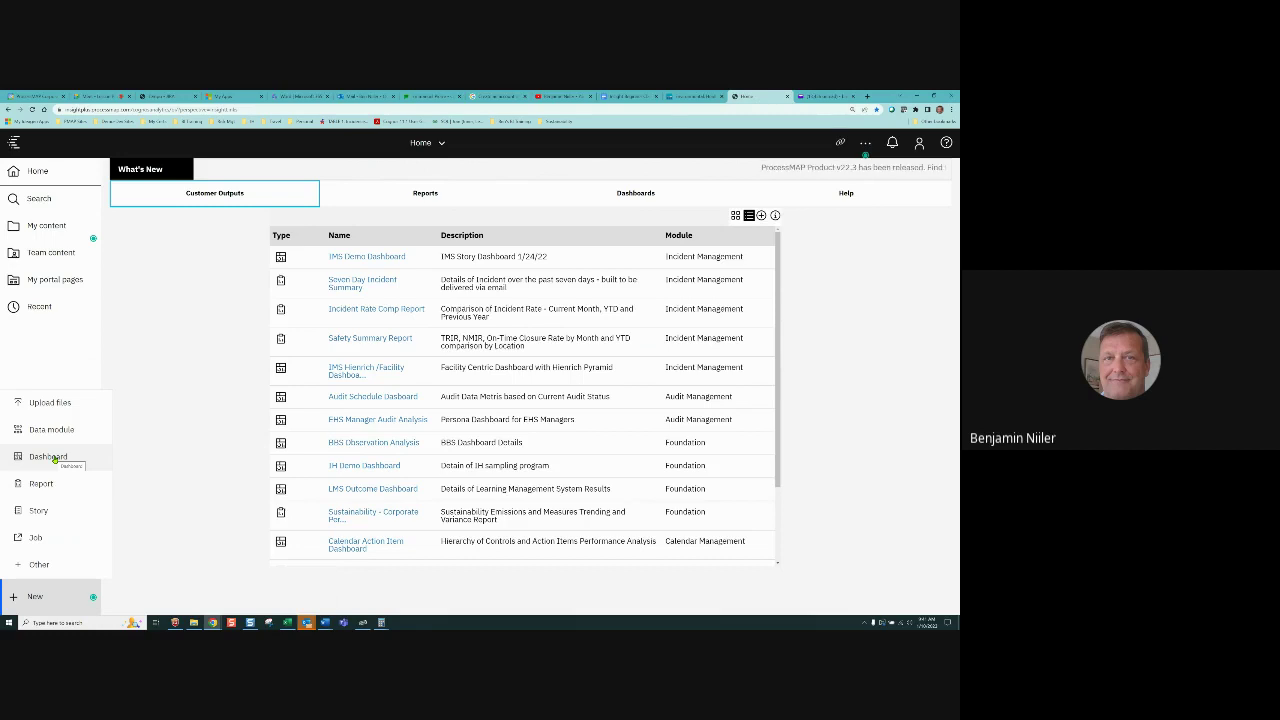
click(58, 253)
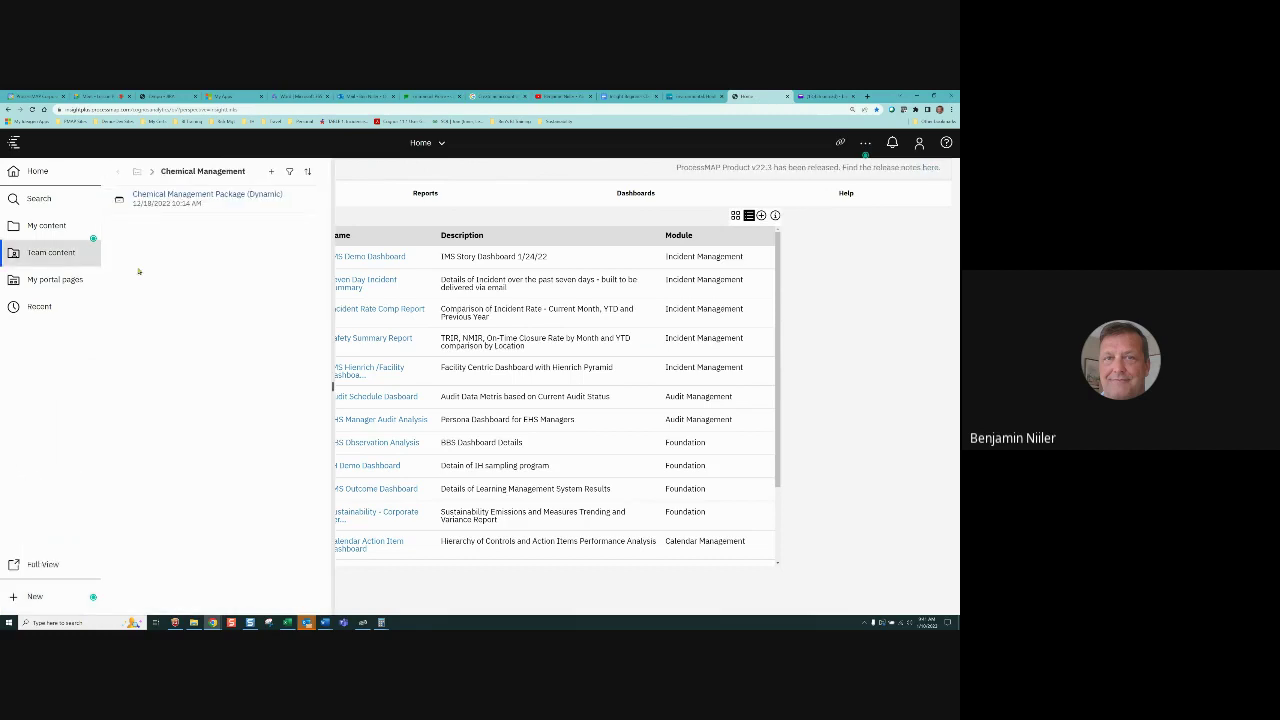
Look through the module folders in Packages, and return to the top level of Team content.
click(119, 174)
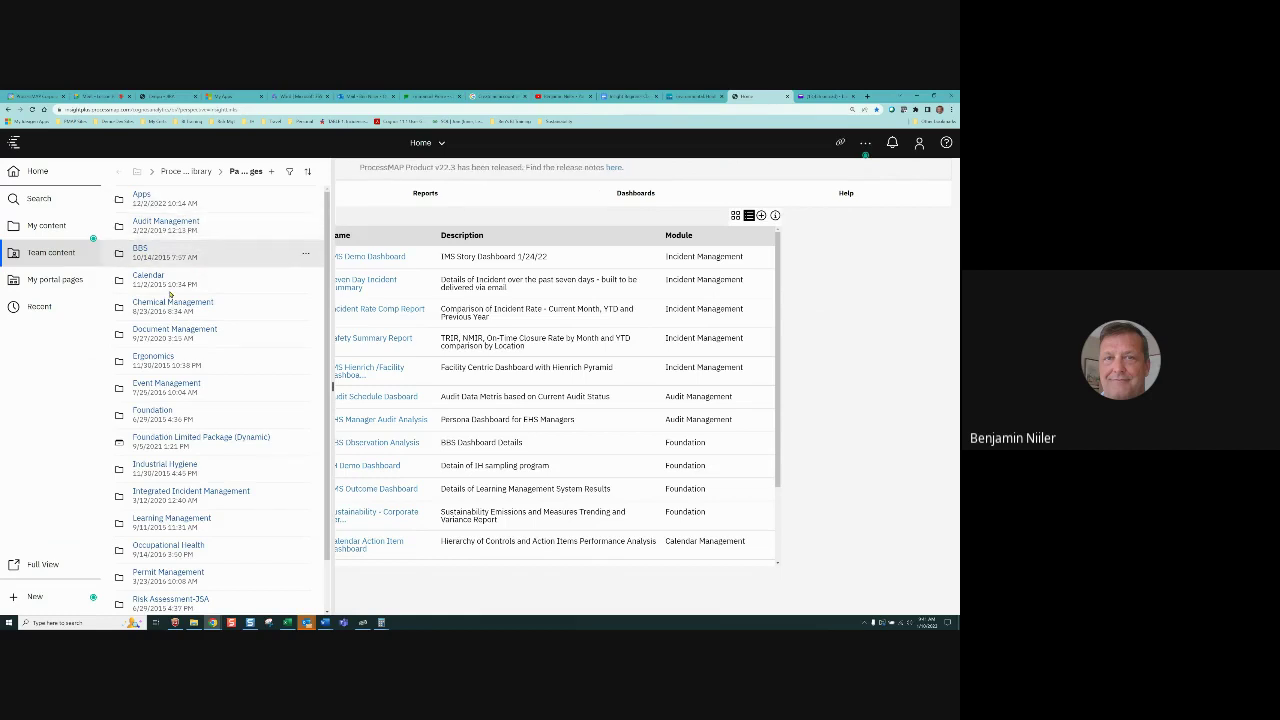
scroll(175, 586, down, 1)
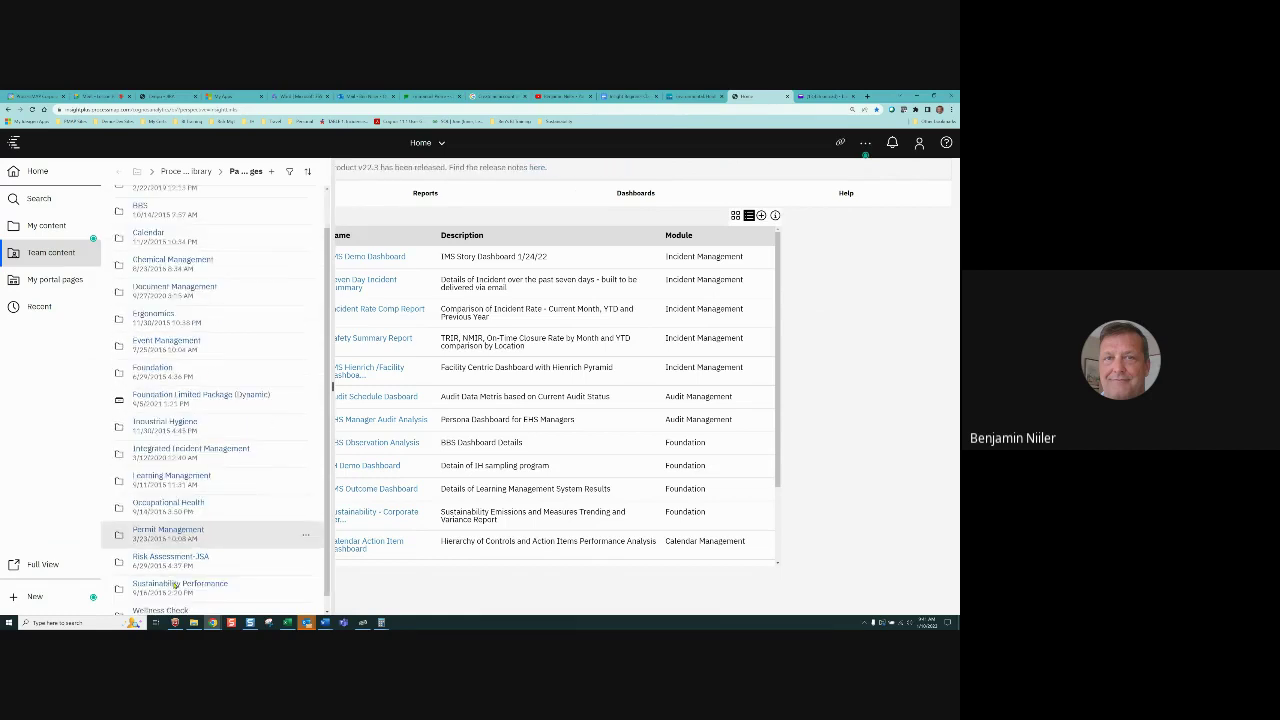
scroll(175, 586, down, 1)
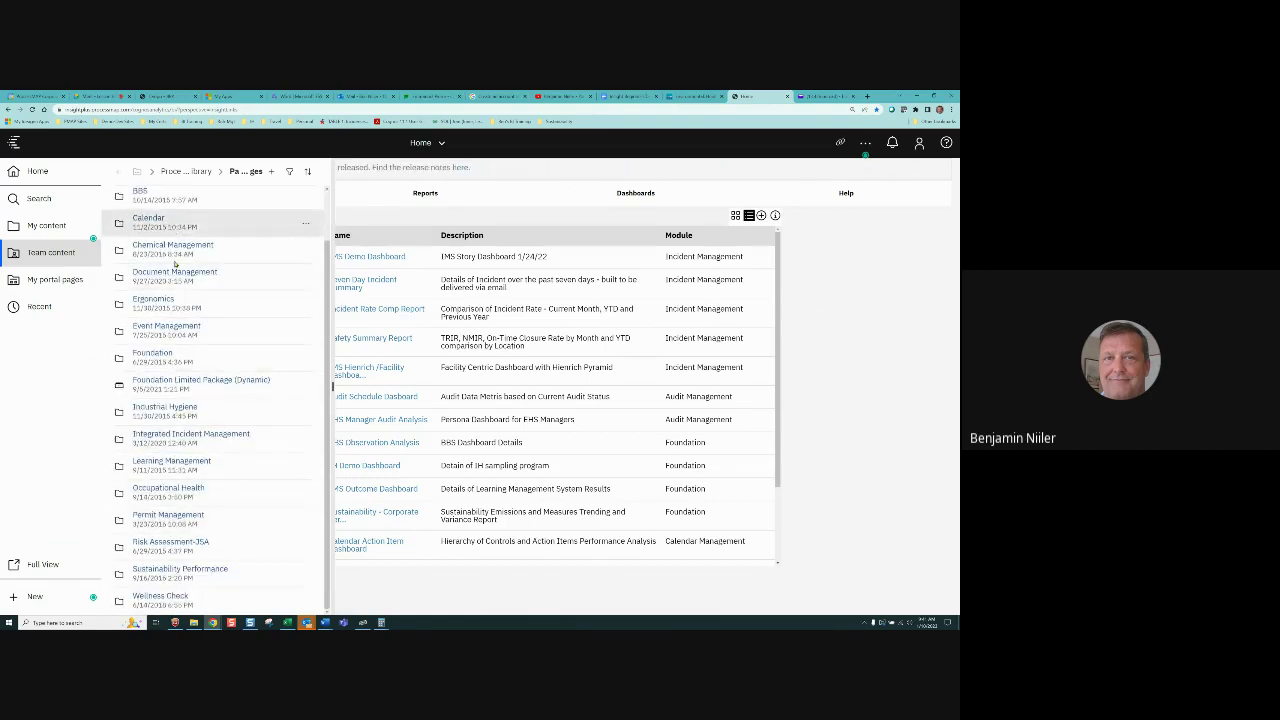
scroll(175, 545, up, 2)
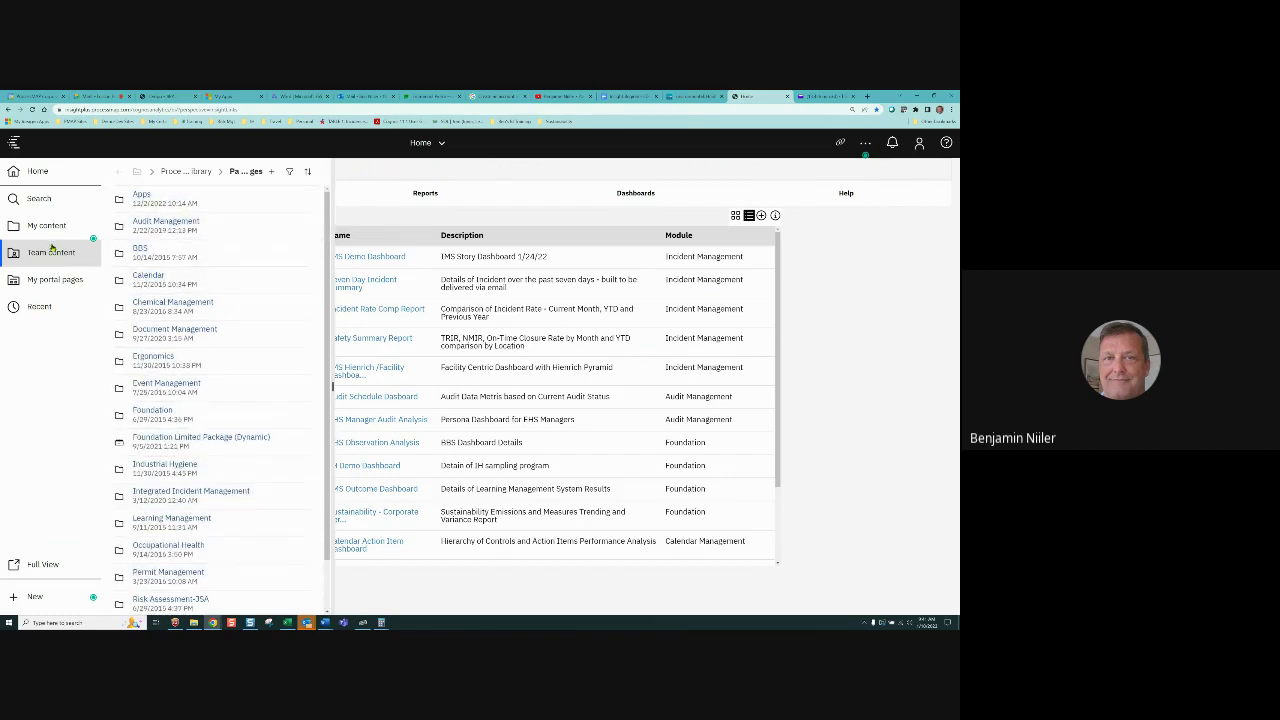
click(137, 172)
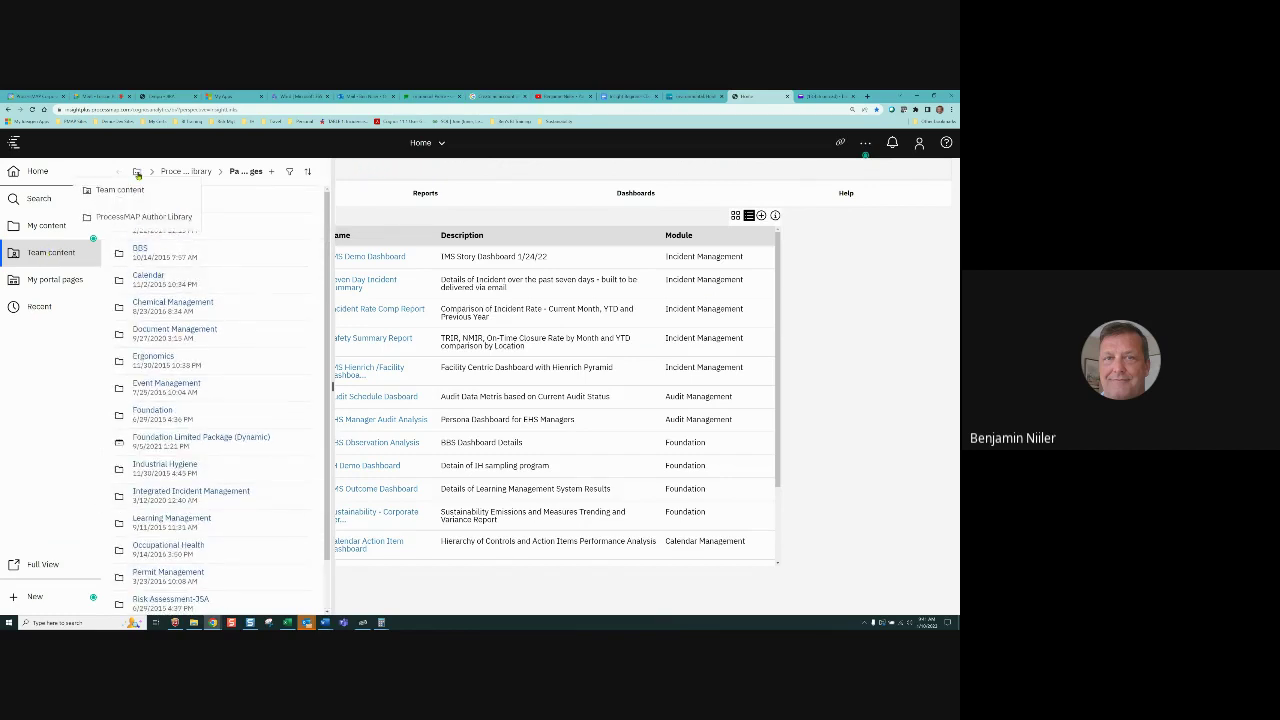
click(120, 189)
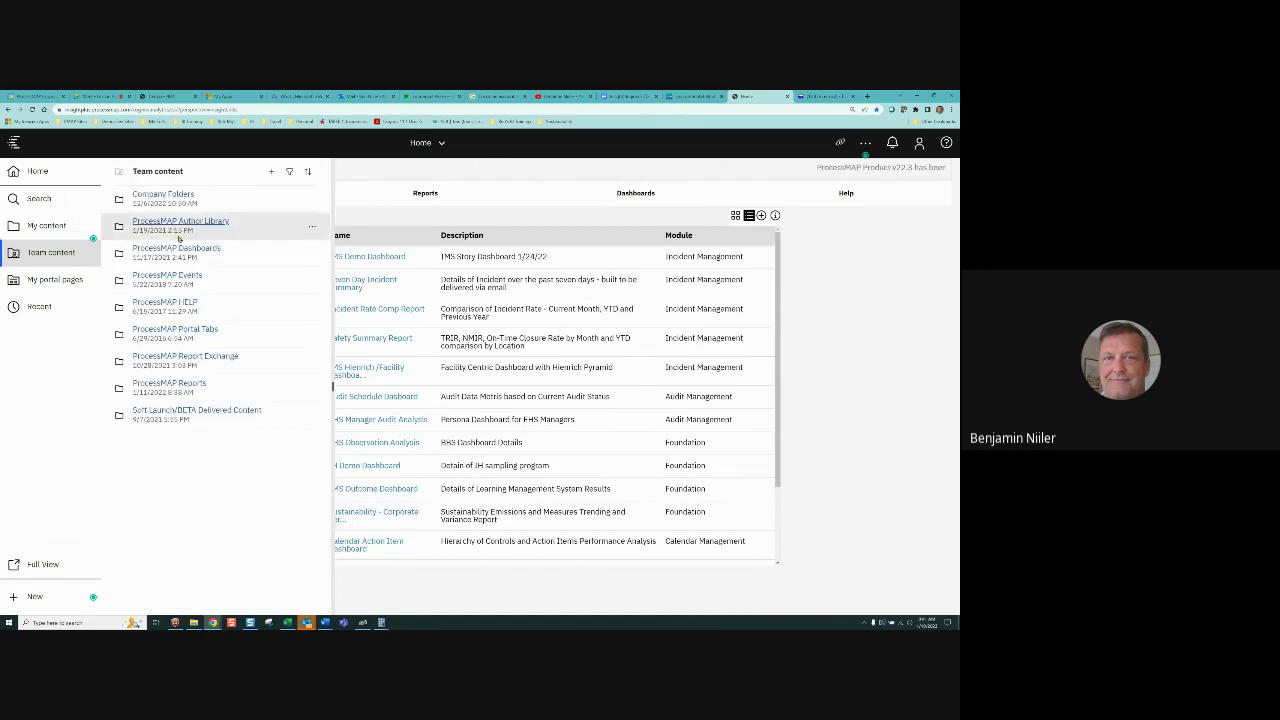
Open the Dashboards section and look through the dashboards listed for each module, from Incident Management to Behavior Based Safety.
click(627, 196)
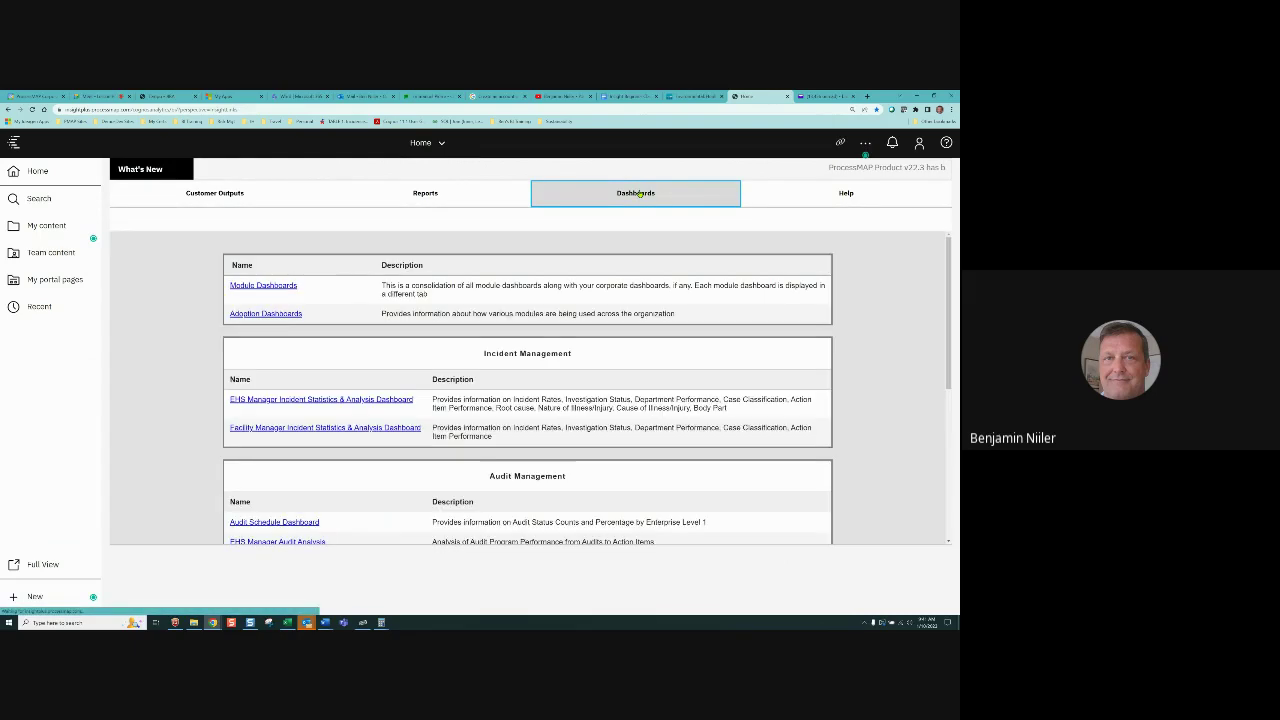
scroll(453, 330, down, 3)
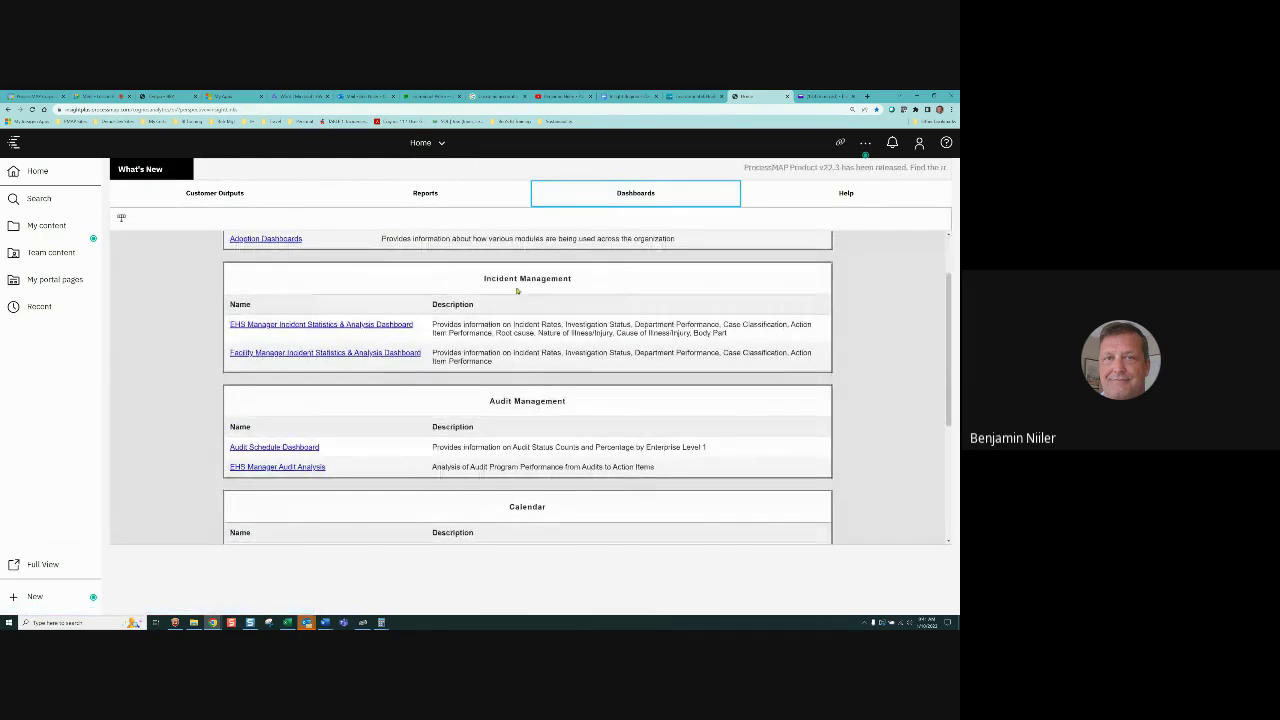
scroll(453, 330, down, 2)
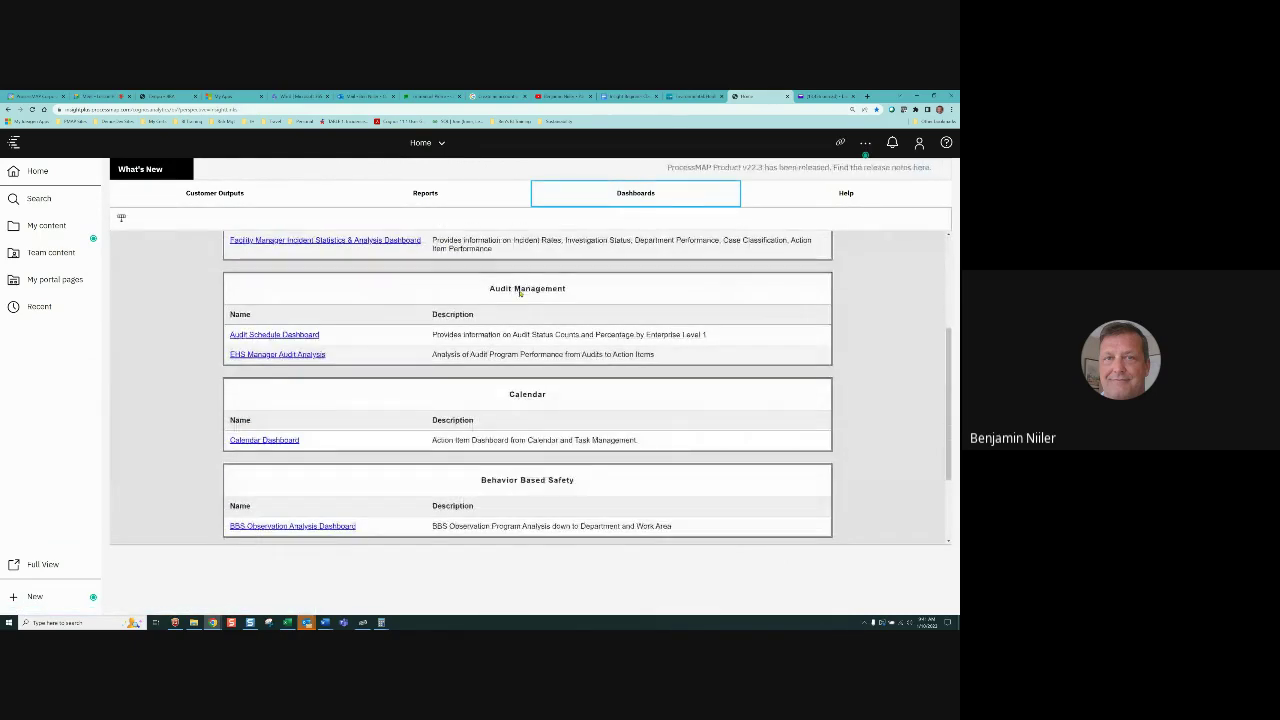
scroll(513, 416, down, 1)
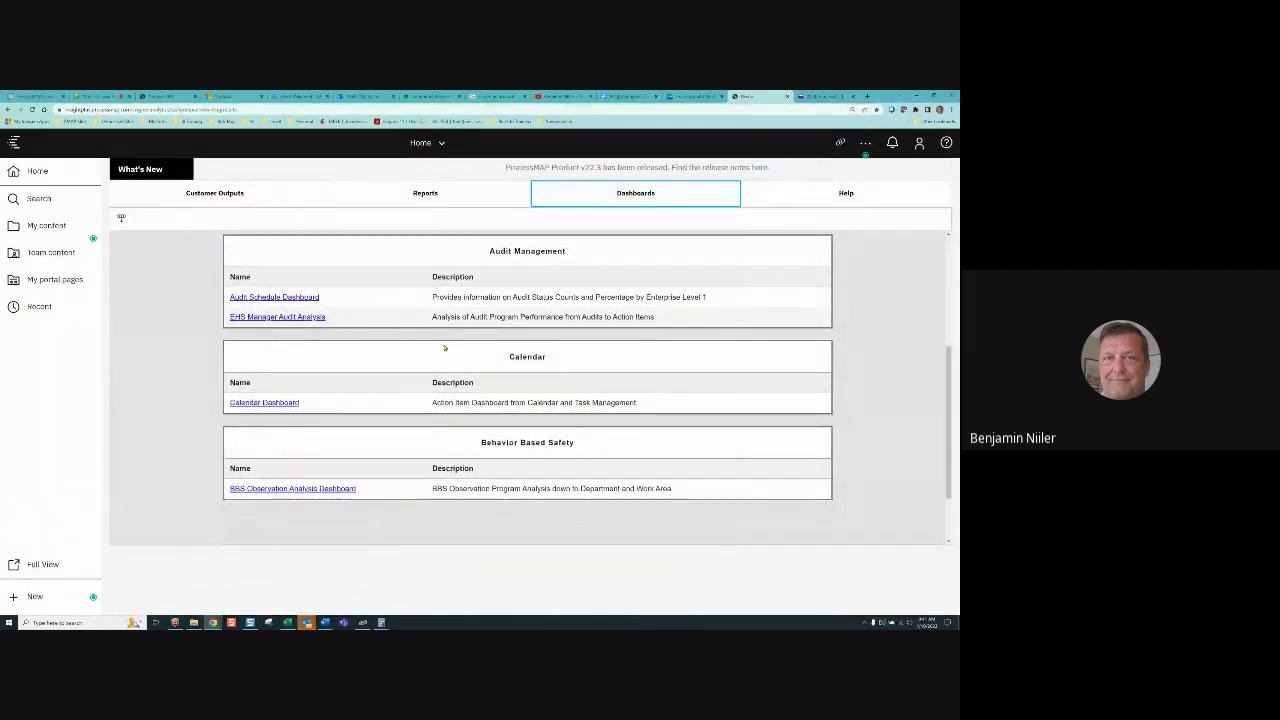
scroll(400, 345, down, 1)
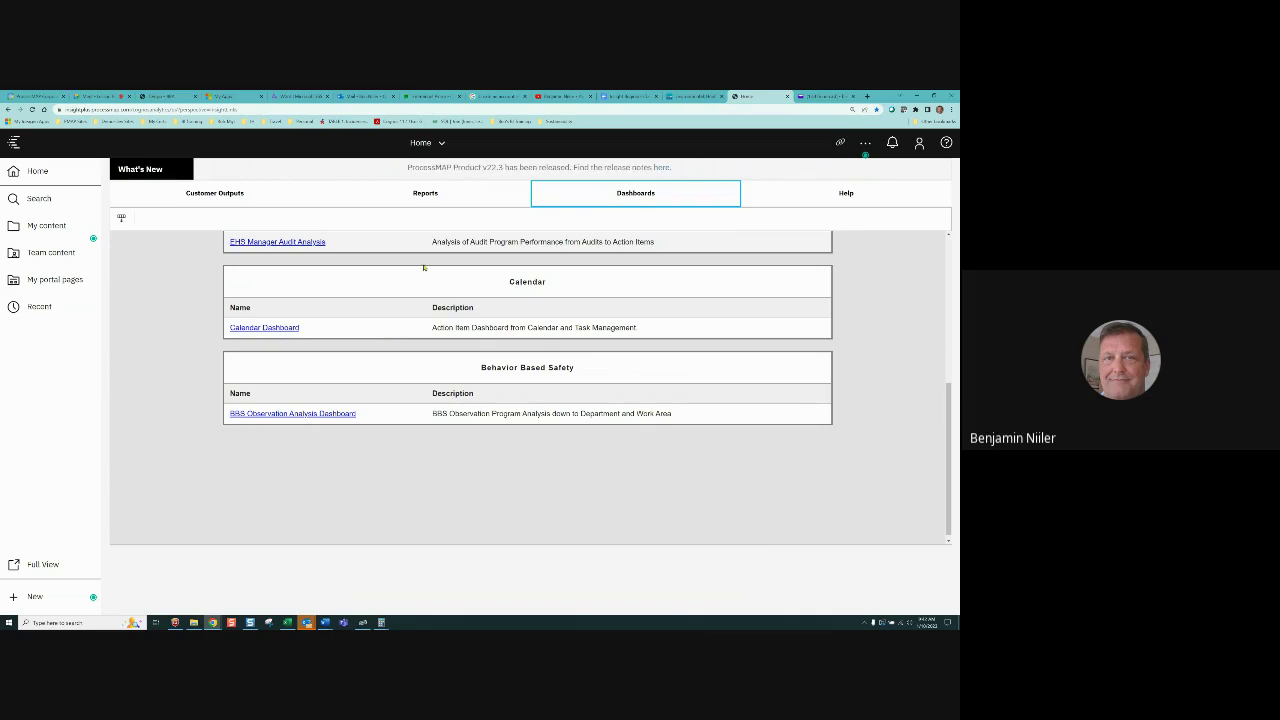
scroll(323, 271, up, 5)
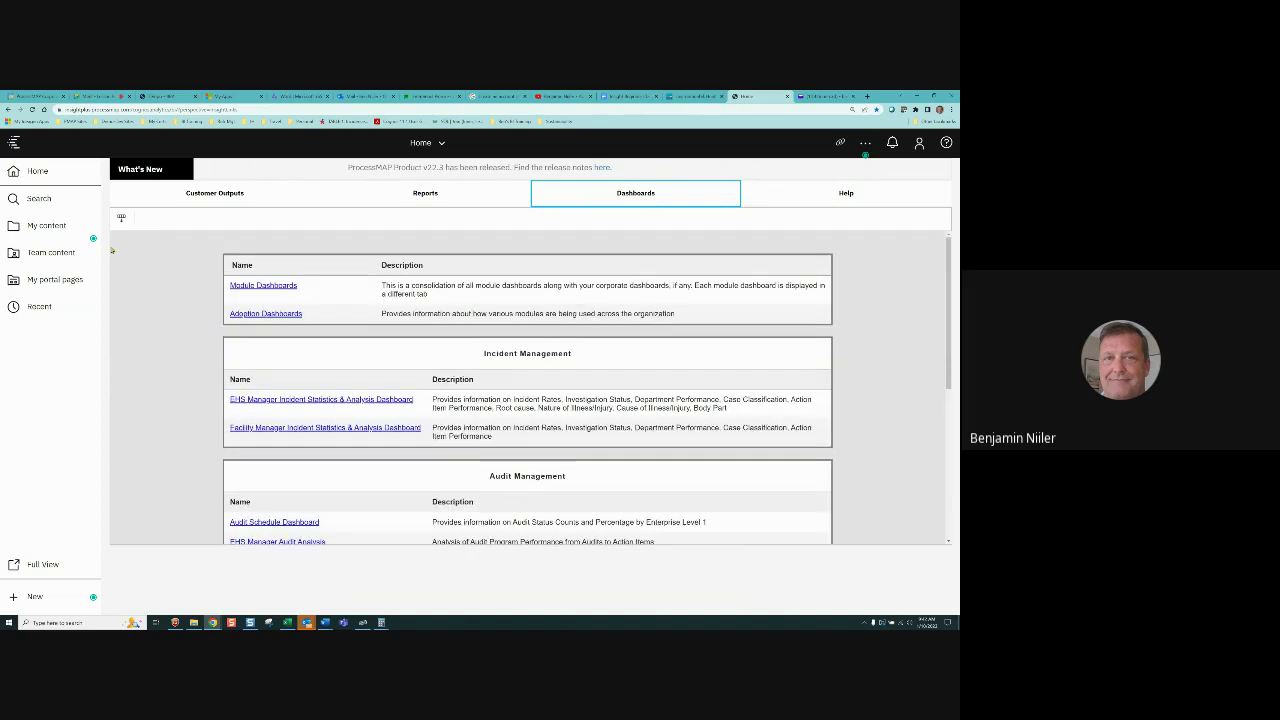
Check the Team content folders, view the Training Videos list from the Help section, and return to Team content.
click(46, 252)
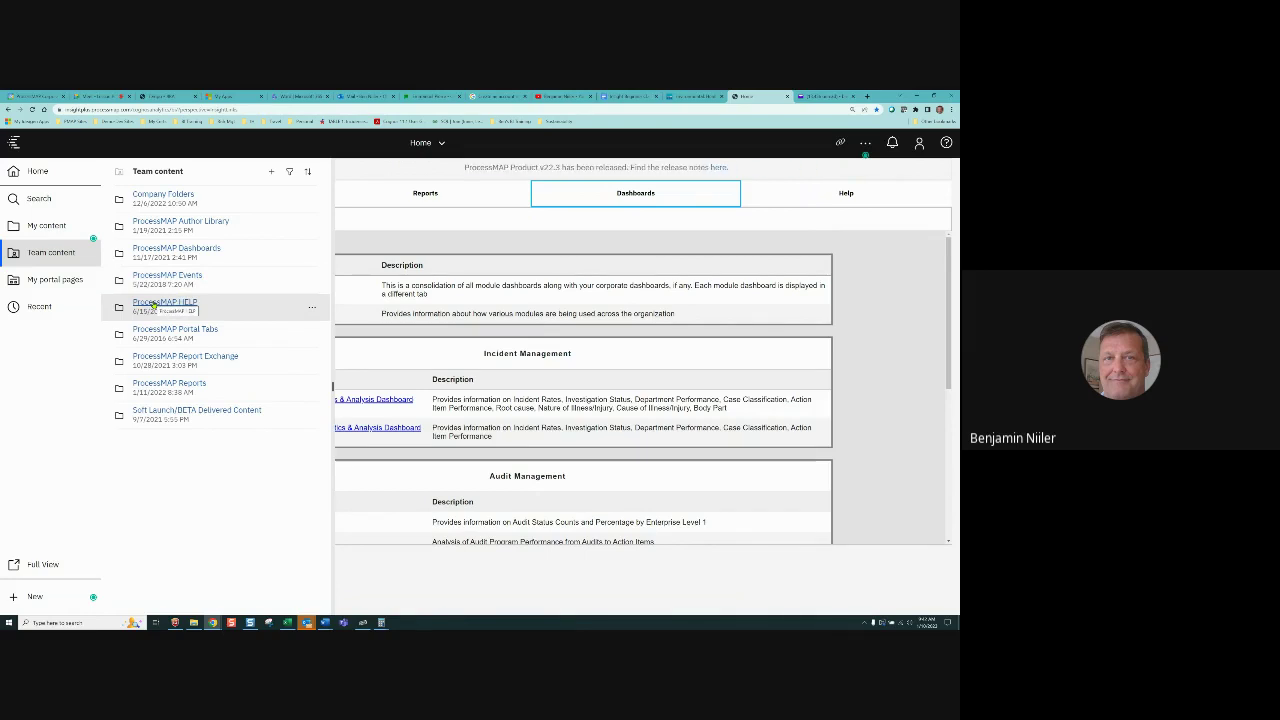
click(840, 198)
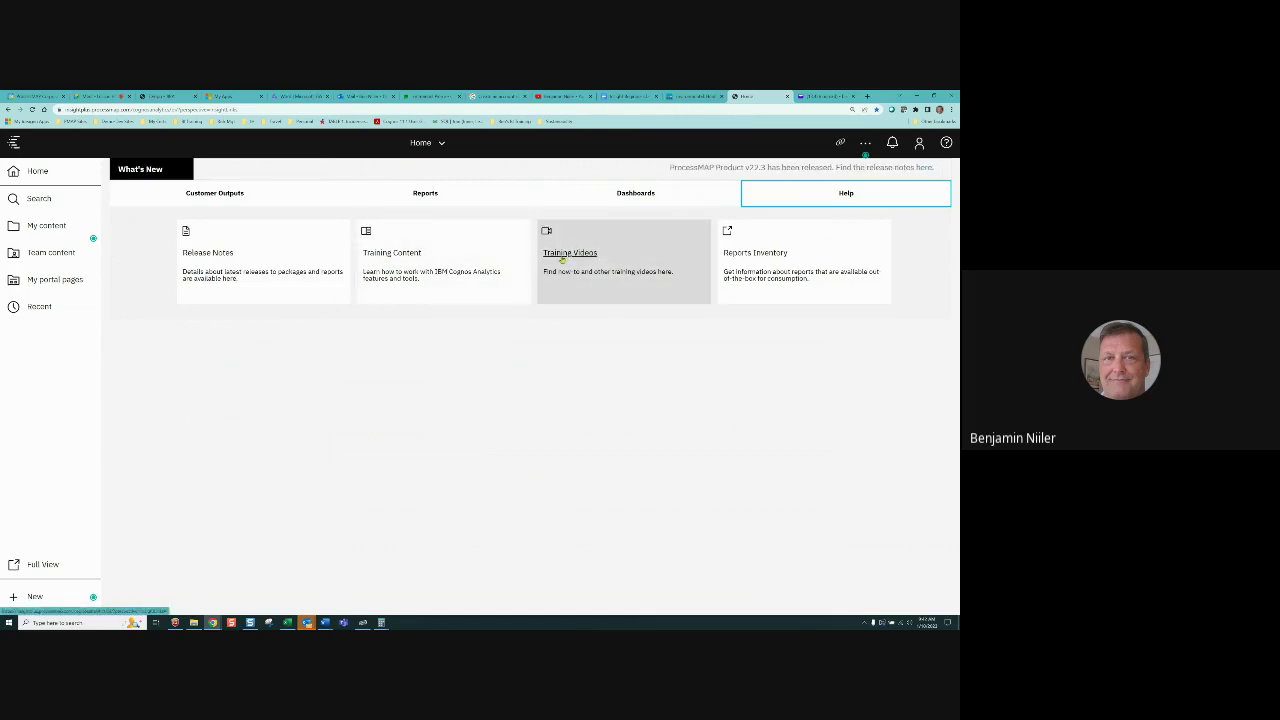
click(562, 258)
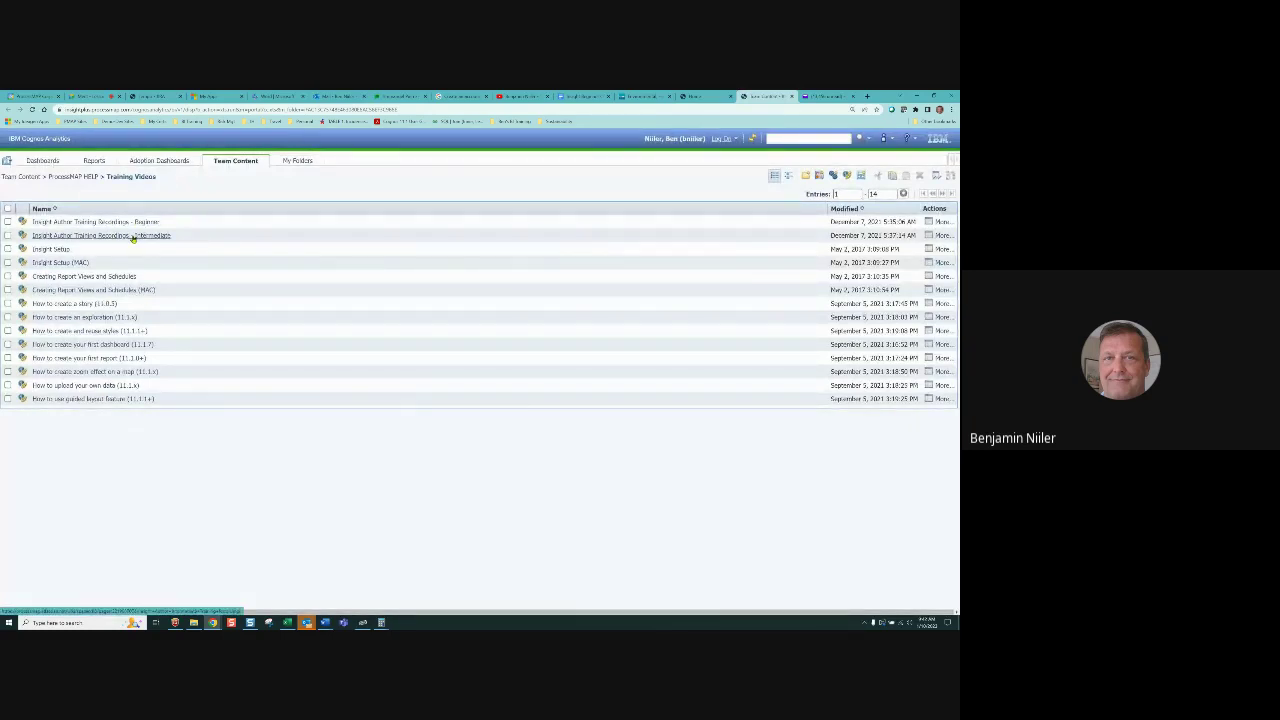
click(699, 96)
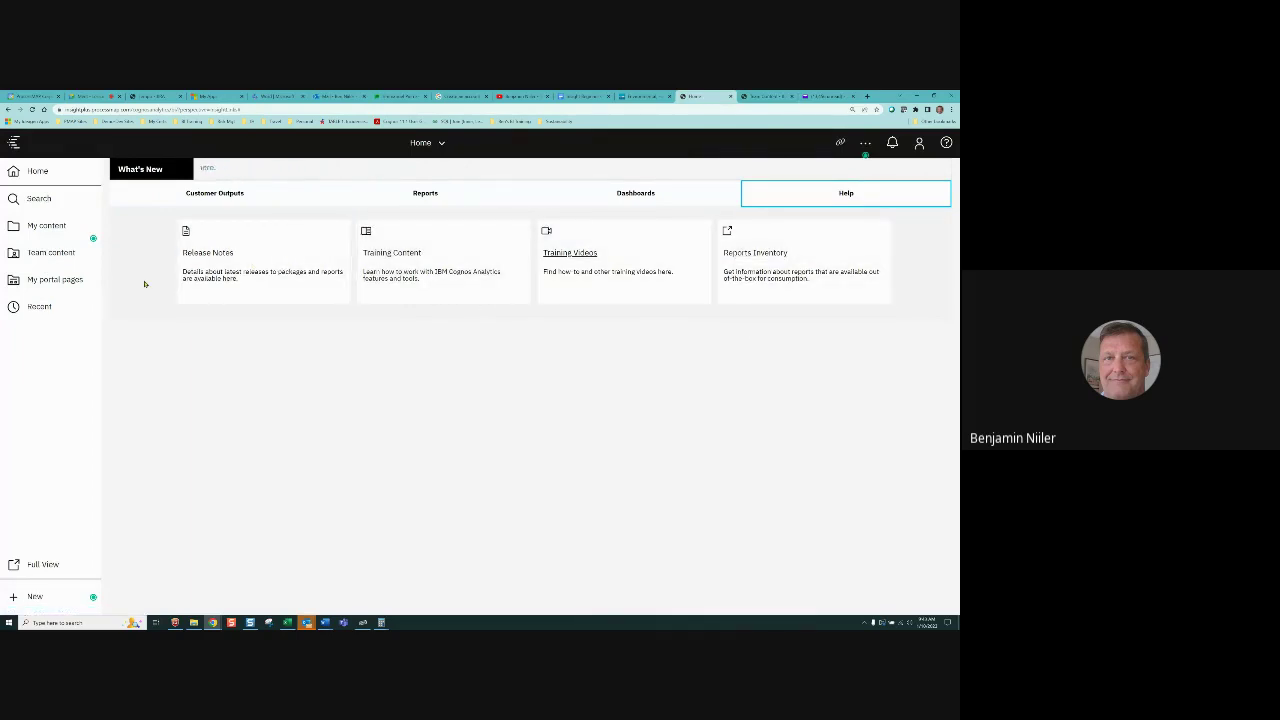
click(50, 255)
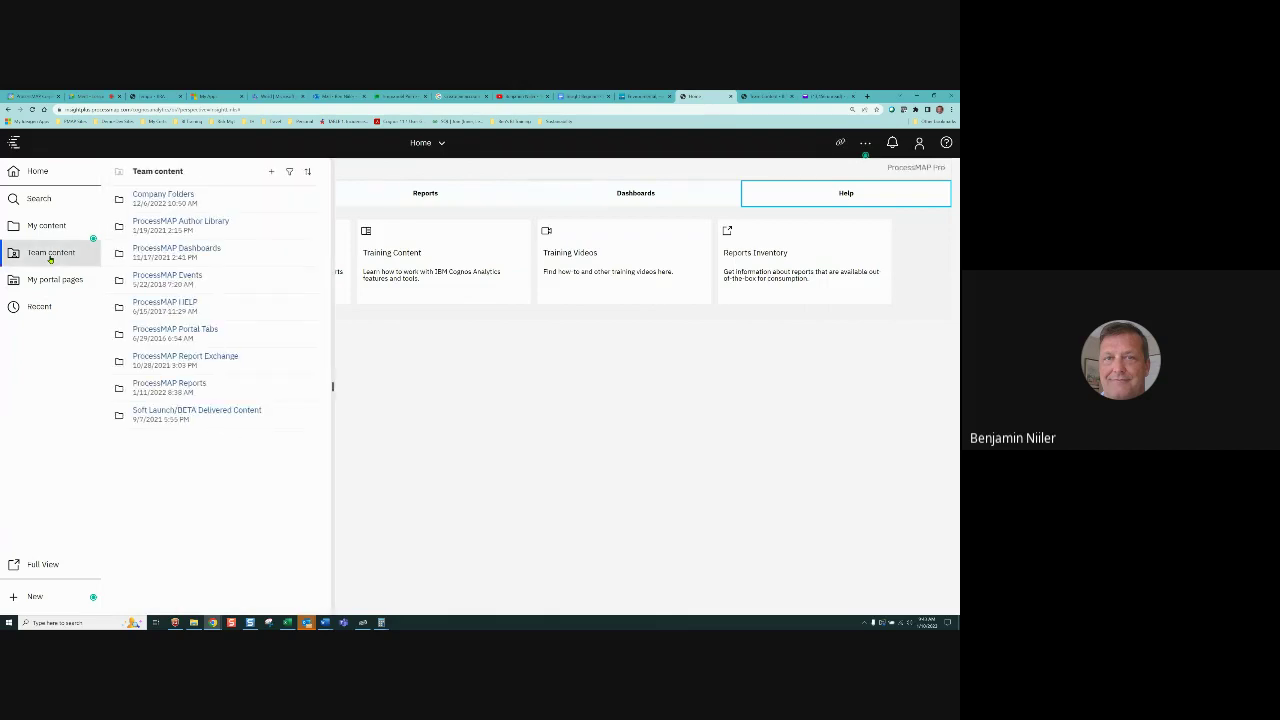